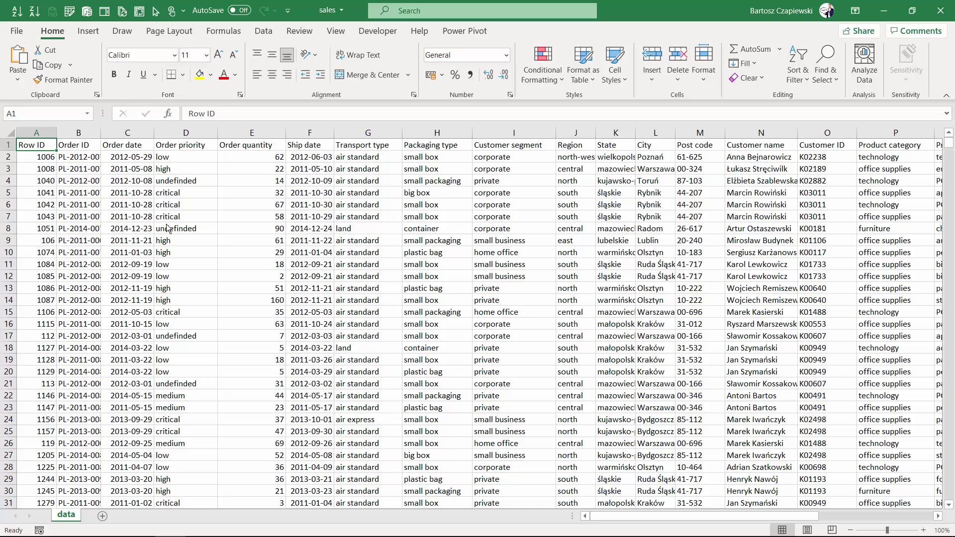
Step: Convert the sales data range into a banded table with header filters using Ctrl+T
left_click(239, 155)
key("ctrl+t")
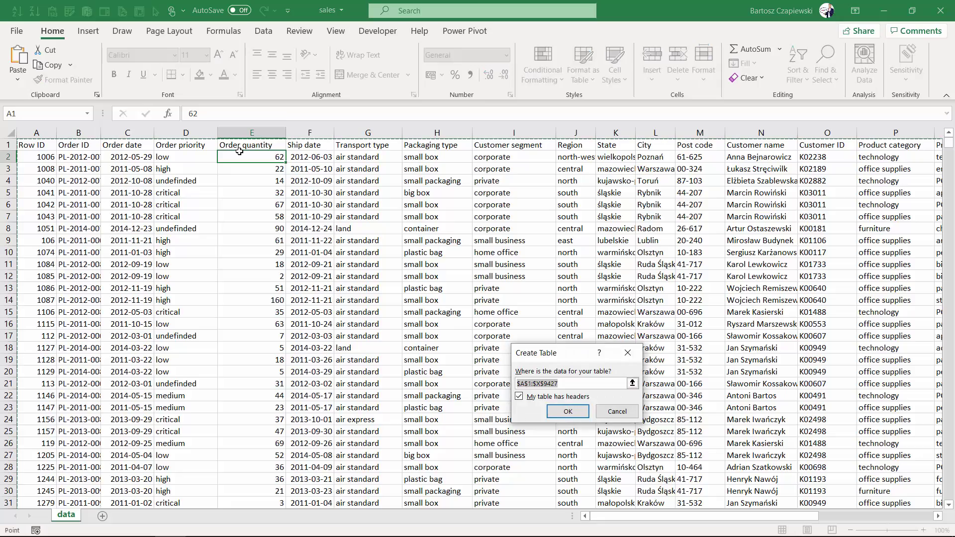
key("Return")
left_click(189, 169)
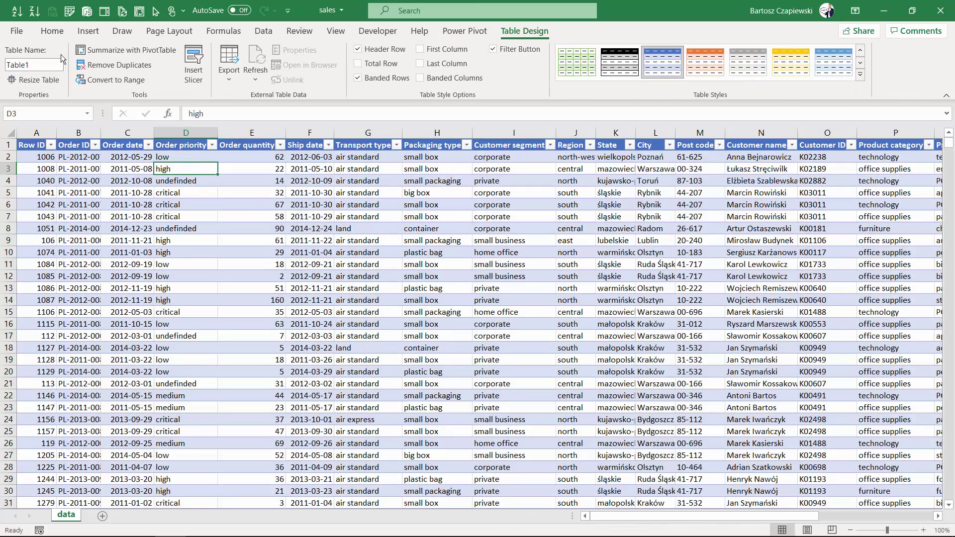
left_click(55, 33)
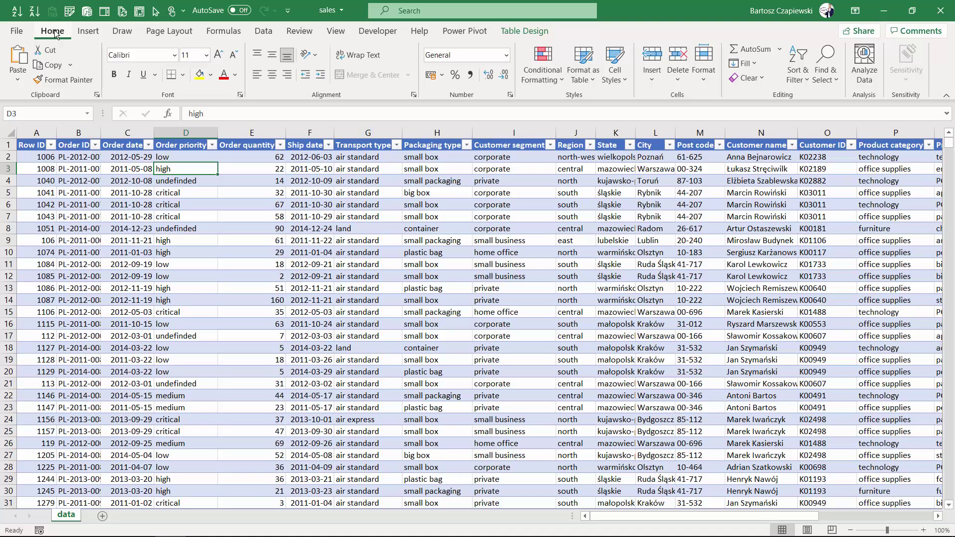
Step: Insert a PivotTable from the sales table onto a new worksheet
left_click(88, 32)
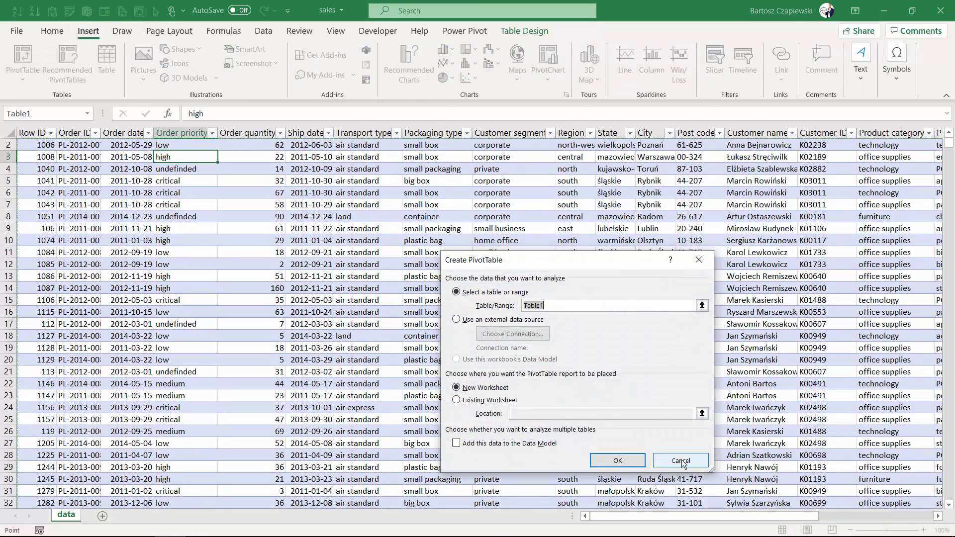
left_click(680, 462)
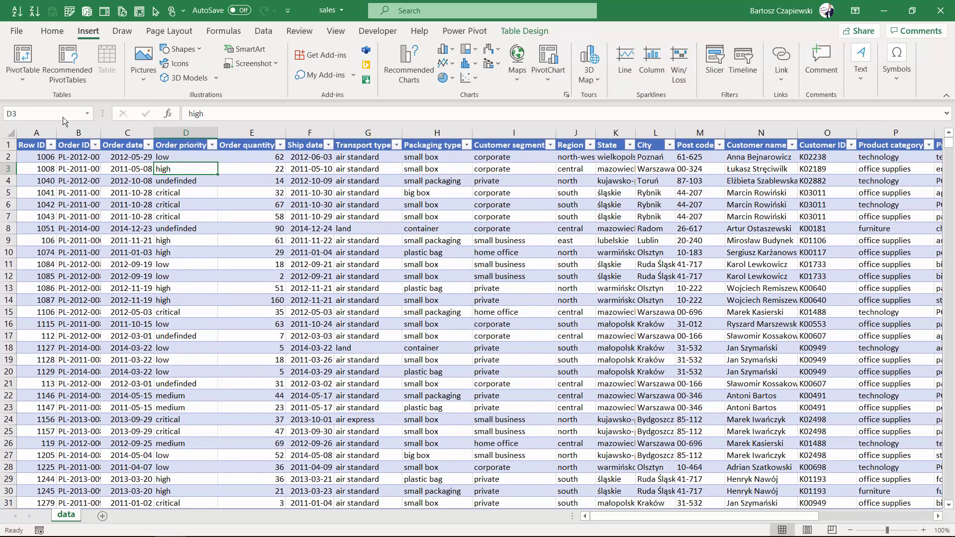
left_click(25, 58)
left_click(617, 462)
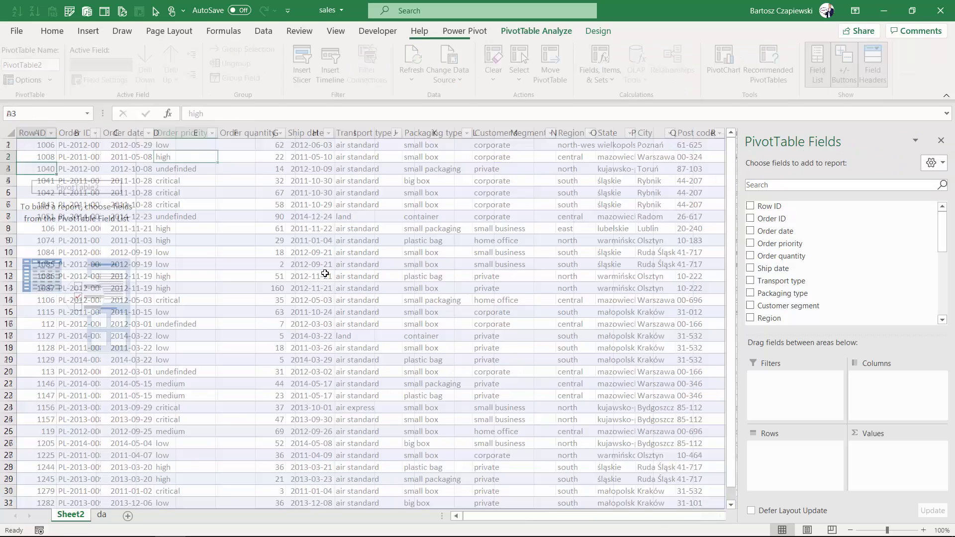
Step: Add Sum of Sales as values and Region as rows in the new PivotTable
scroll(796, 249, "down", 3)
scroll(773, 266, "up", 1)
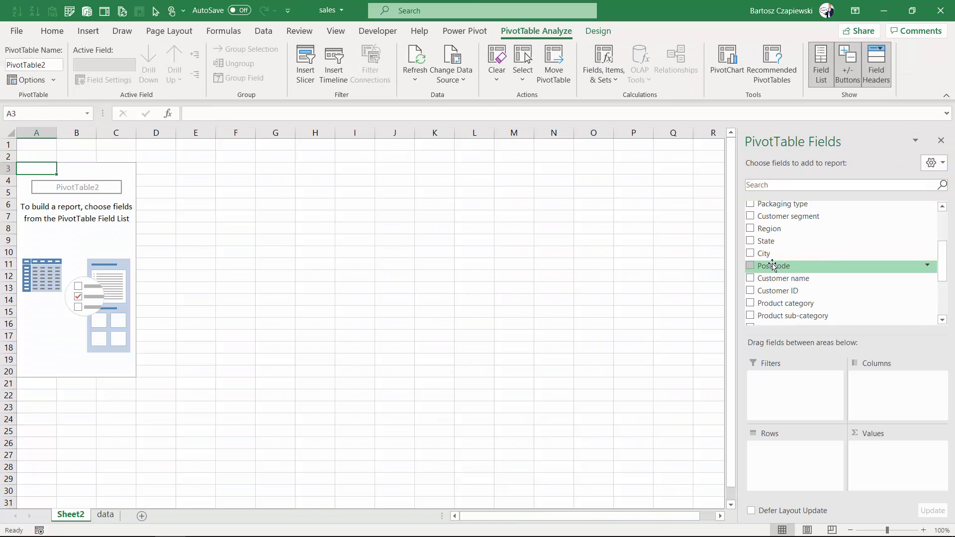
scroll(773, 265, "down", 3)
left_click(751, 252)
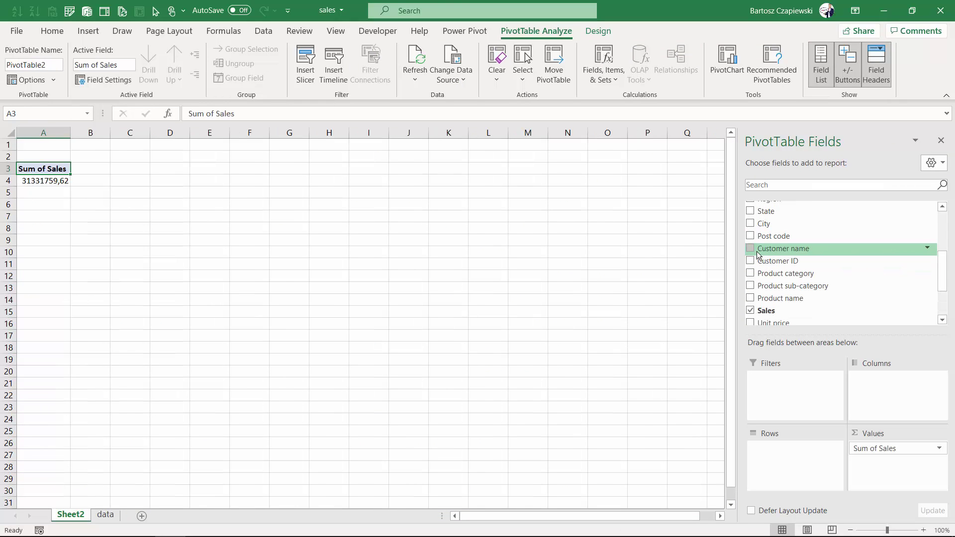
scroll(757, 255, "down", 2)
scroll(752, 270, "up", 3)
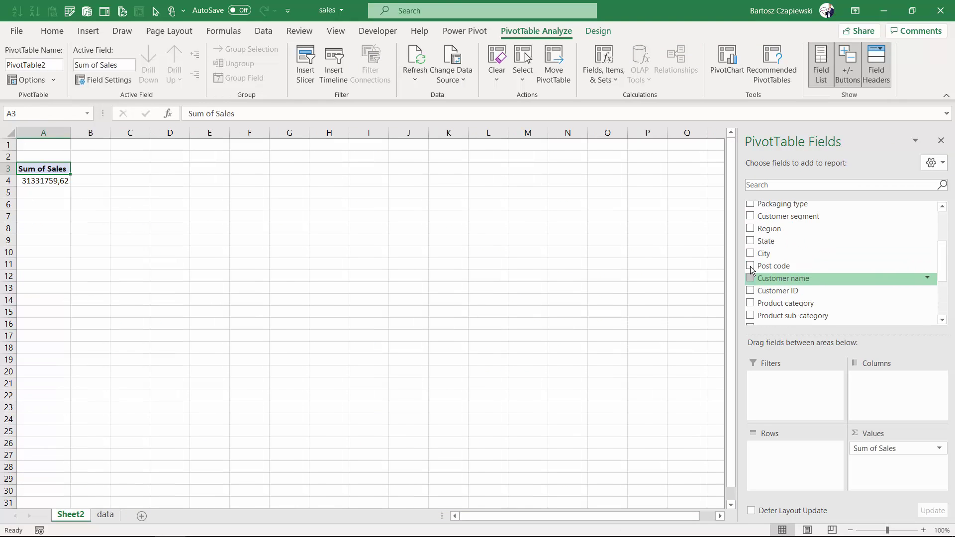
left_click(750, 228)
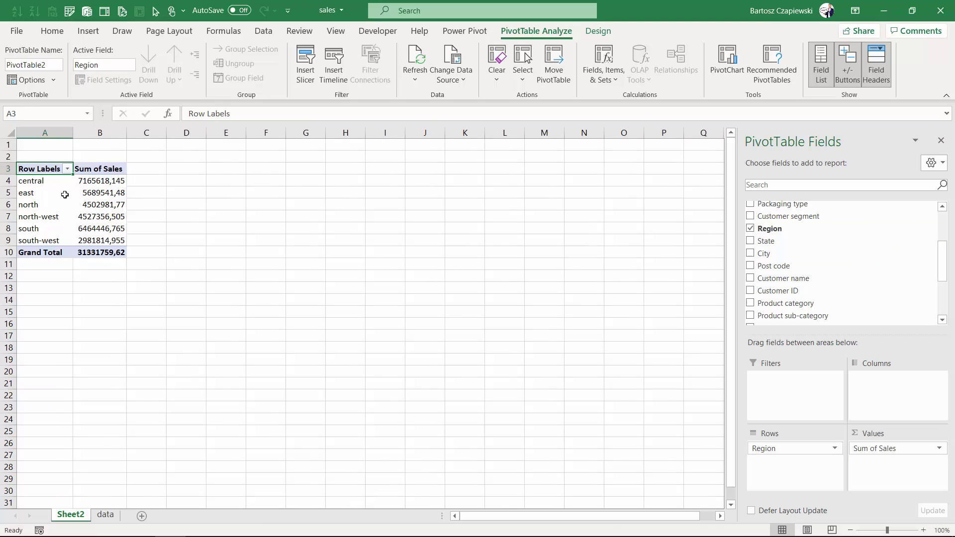
left_click_drag(45, 169, 115, 252)
Step: Paste a copy of the region PivotTable at cell E3
key("ctrl+c")
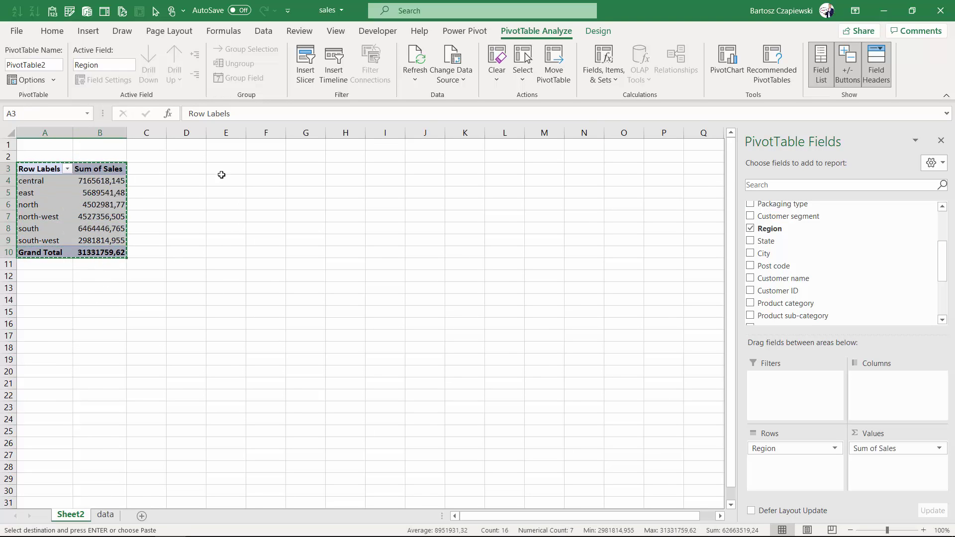
left_click(222, 173)
key("ctrl+v")
Step: Replace Region with Order date Years in the copied pivot, giving Sales by year 2011–2014
left_click(268, 193)
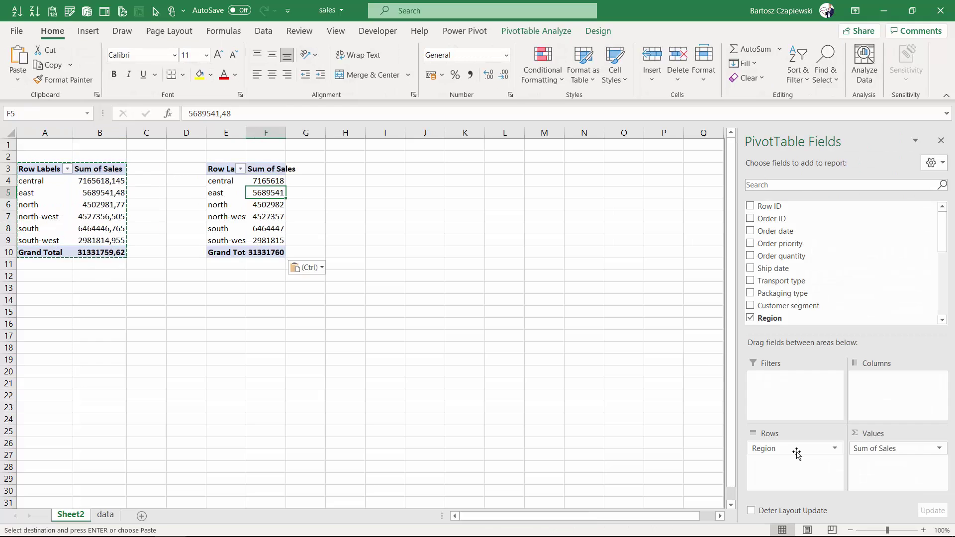
left_click_drag(798, 453, 529, 401)
left_click_drag(775, 231, 672, 463)
left_click_drag(776, 462, 449, 358)
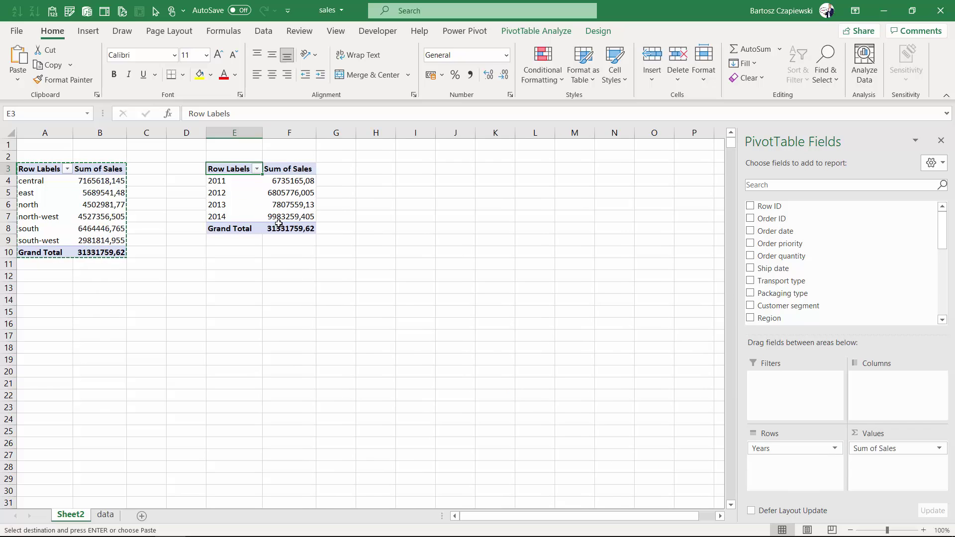
key("Escape")
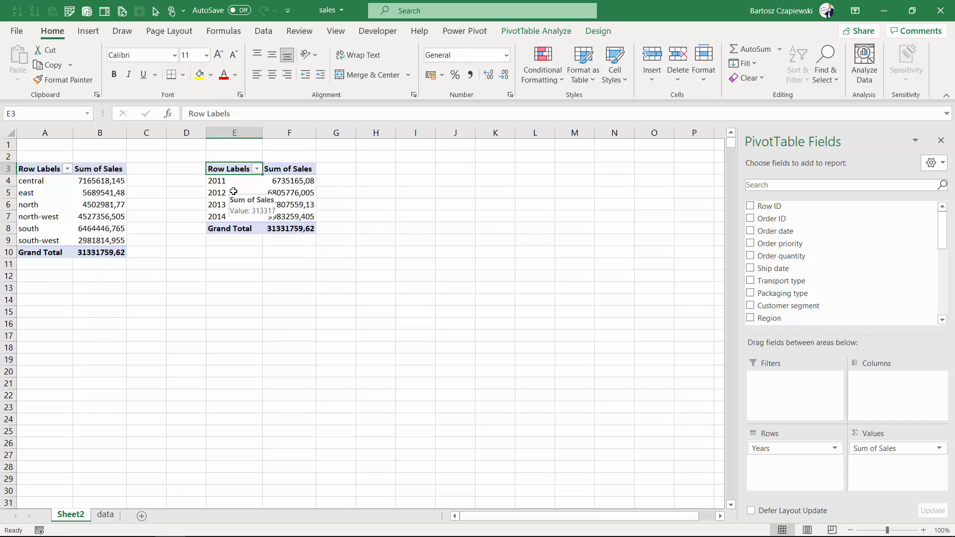
left_click_drag(225, 170, 304, 229)
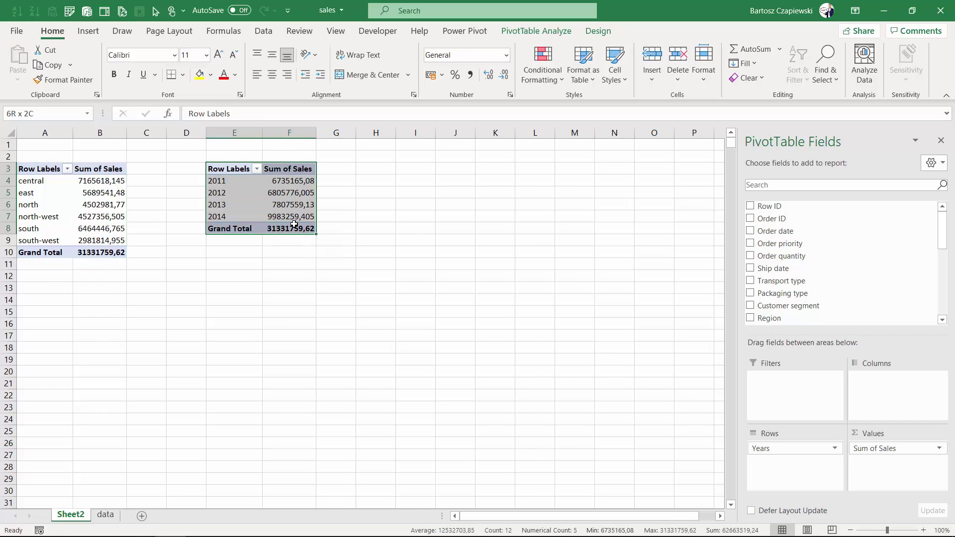
key("ctrl+c")
Step: Paste the yearly PivotTable at J3 and autofit column J
left_click(464, 168)
key("ctrl+v")
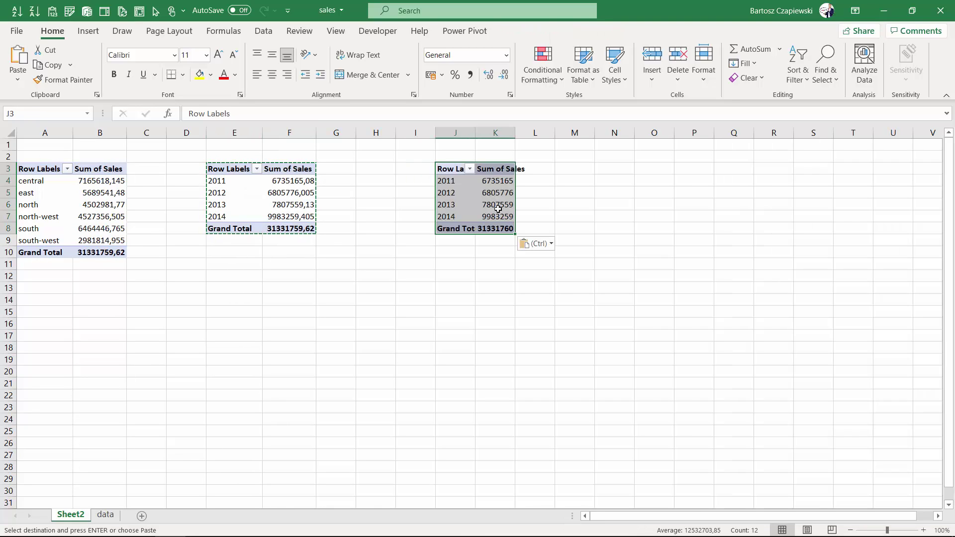
left_click(498, 193)
double_click(475, 139)
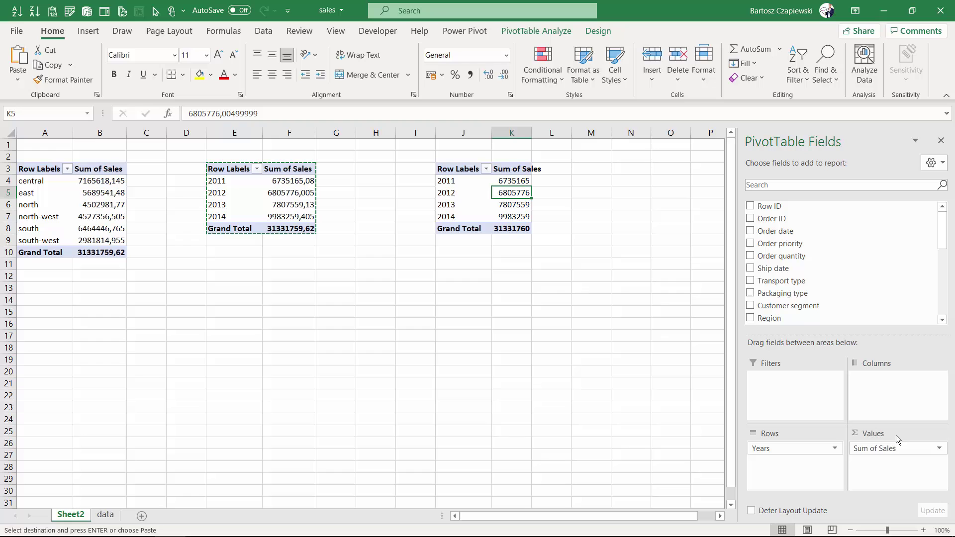
Step: Remove Sum of Sales and Years from the J3 pivot and list Product name as rows
left_click_drag(887, 448, 603, 405)
left_click_drag(761, 449, 608, 431)
scroll(799, 265, "down", 2)
scroll(798, 265, "down", 2)
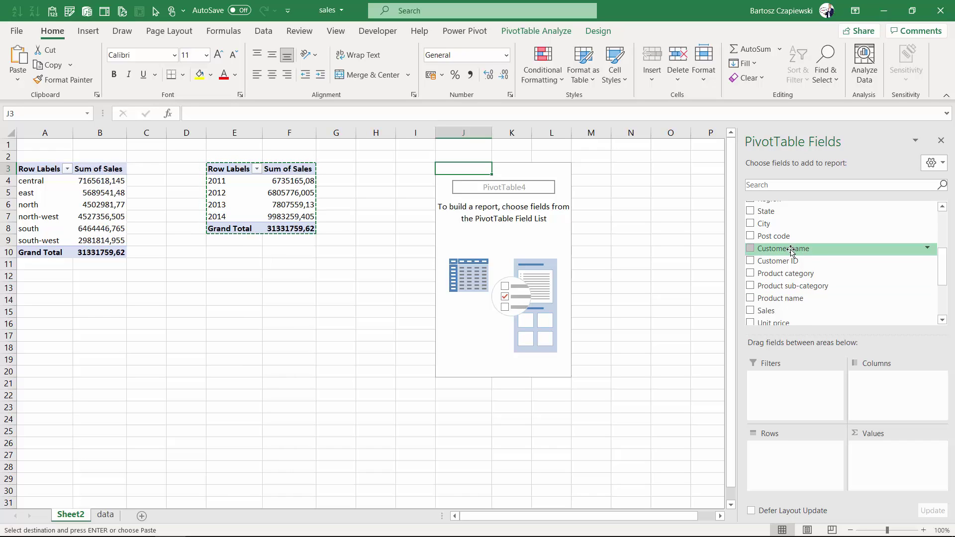
left_click_drag(780, 298, 783, 455)
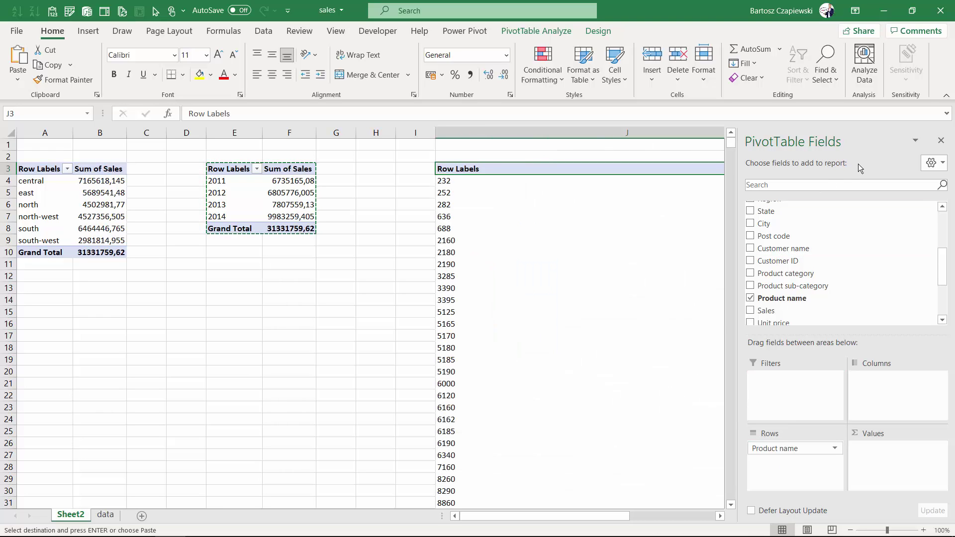
left_click_drag(545, 516, 629, 516)
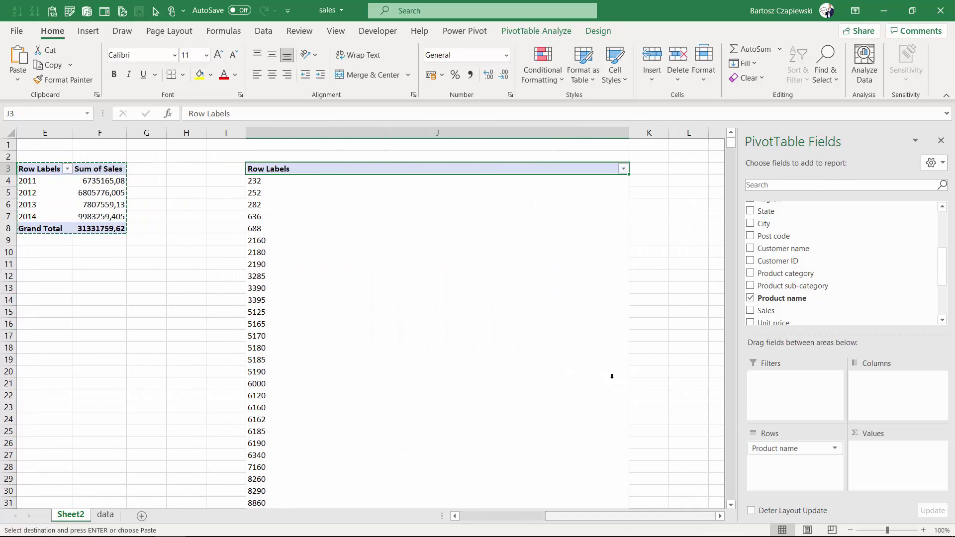
left_click_drag(632, 133, 427, 149)
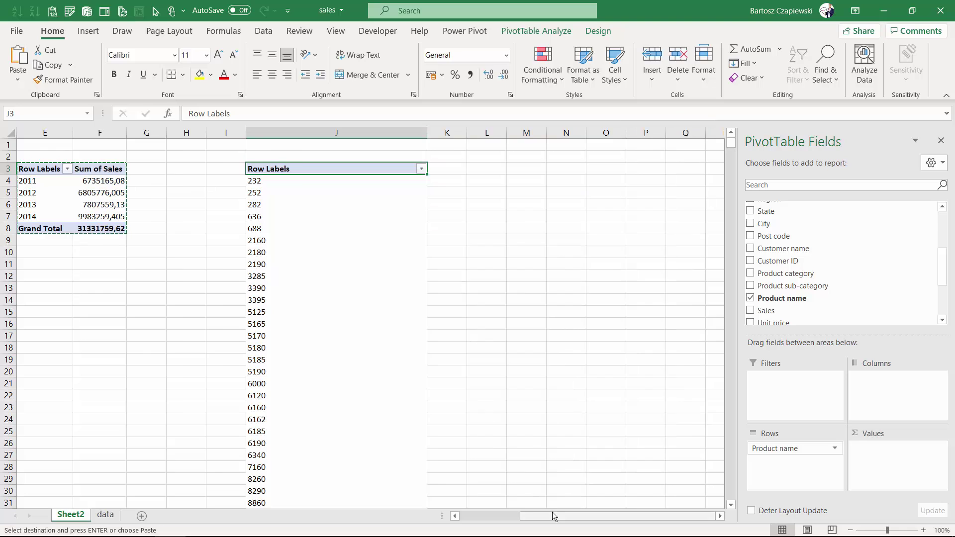
left_click_drag(554, 515, 459, 504)
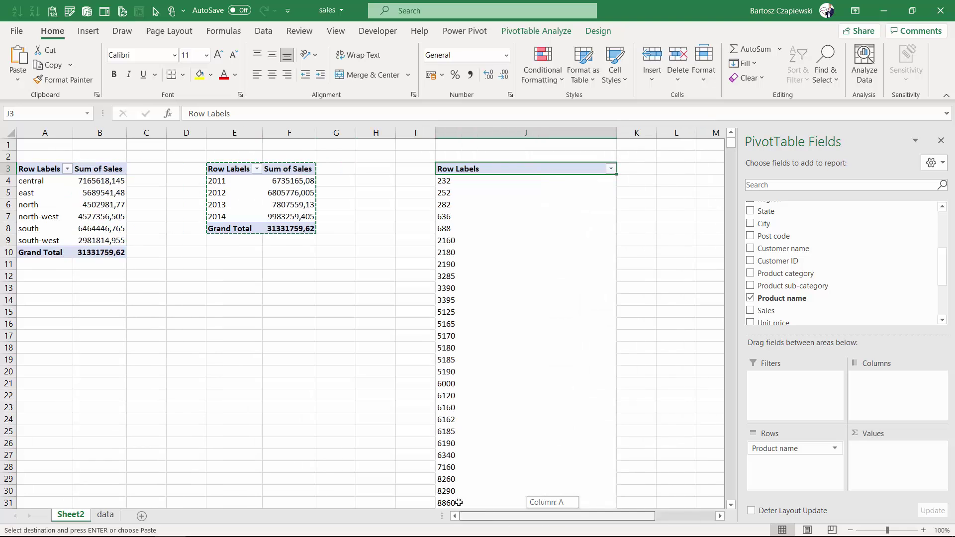
Step: Filter the J3 pivot's product names with the search 'xe' to show only Xerox products
left_click(612, 170)
left_click(497, 288)
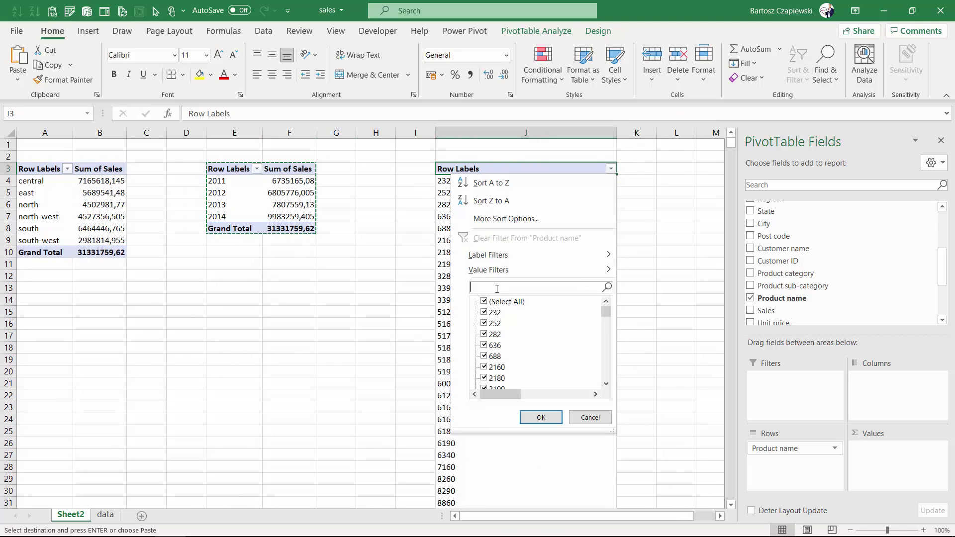
type("xerox")
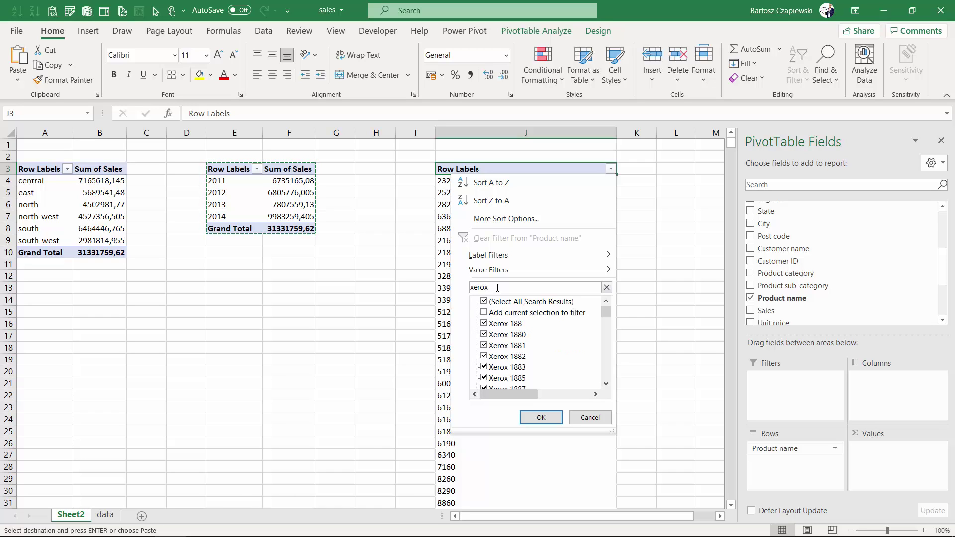
left_click(541, 418)
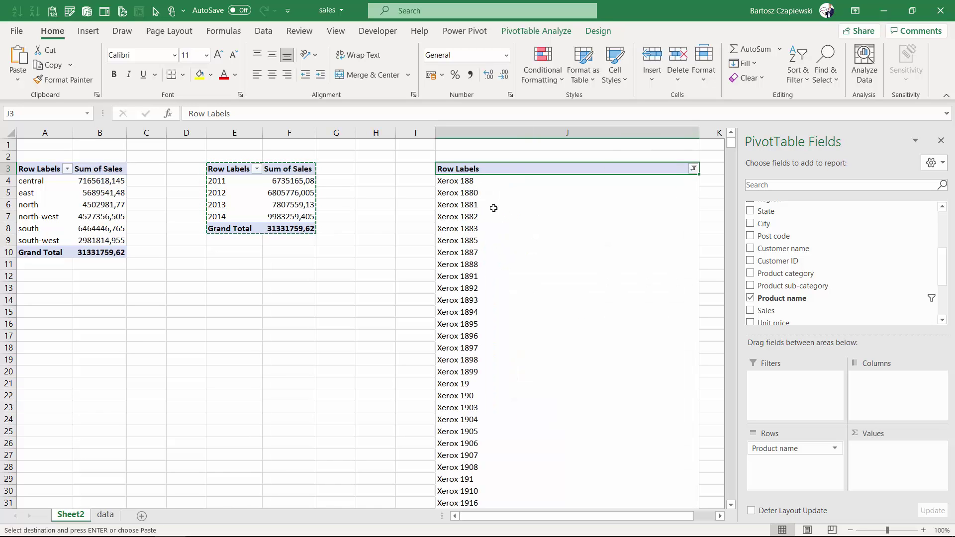
left_click(476, 183)
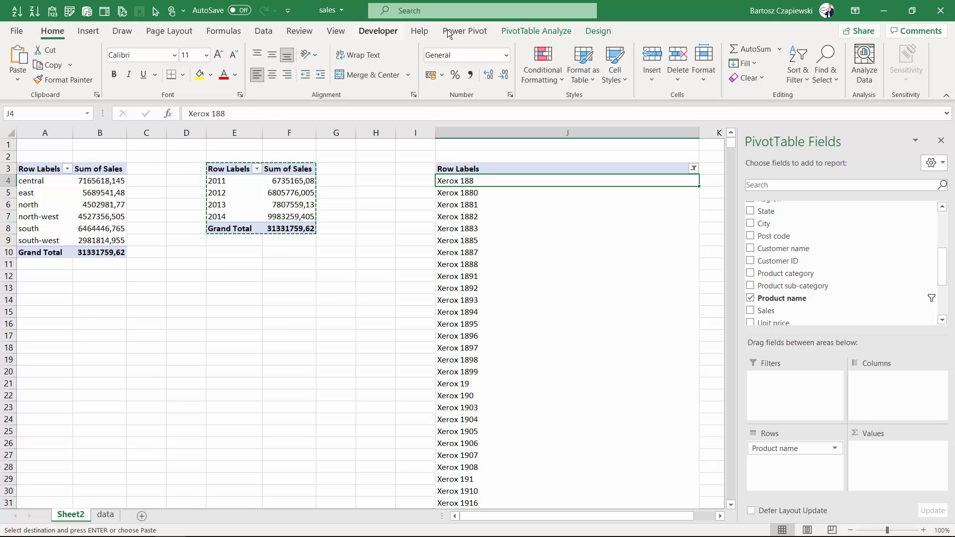
Step: Insert a slicer for the Product name field
left_click(87, 31)
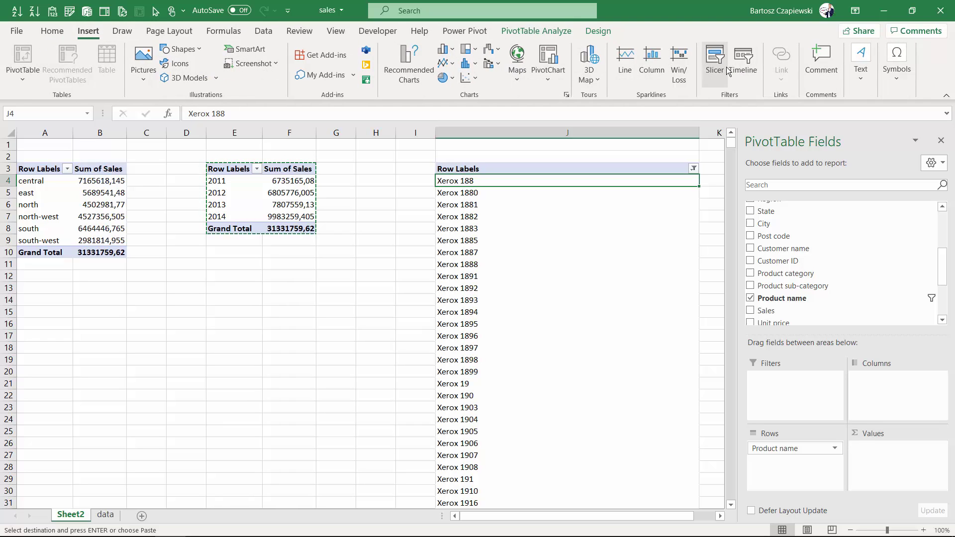
left_click(715, 59)
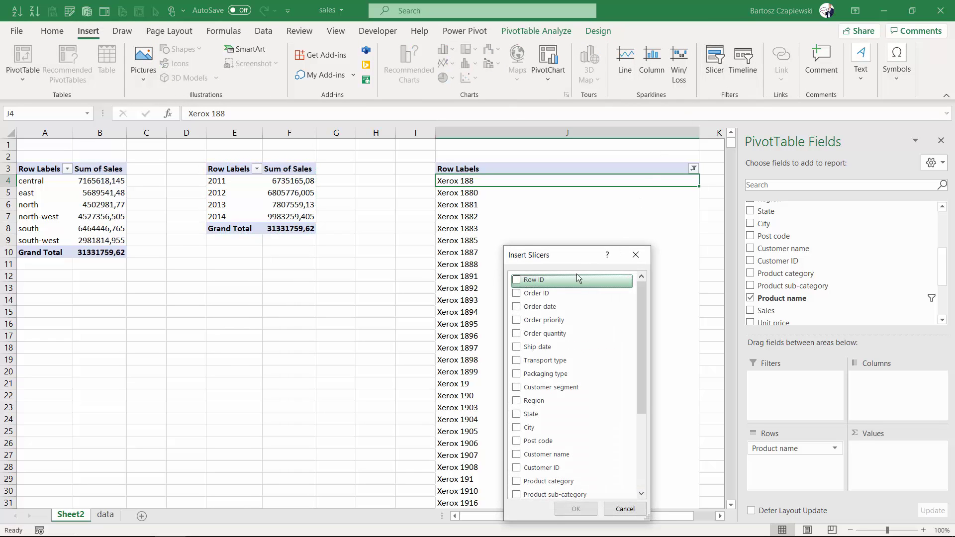
left_click_drag(585, 248, 511, 152)
scroll(494, 272, "down", 2)
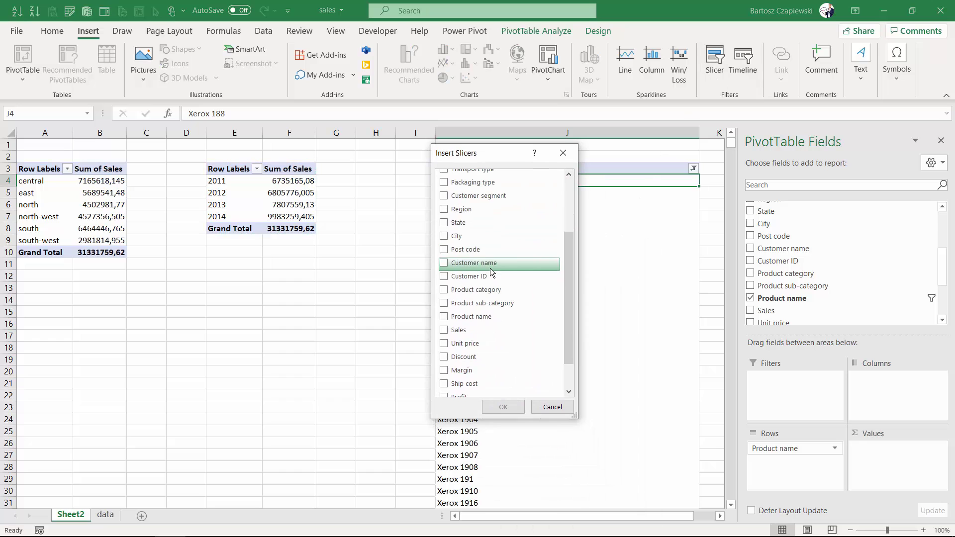
left_click(472, 317)
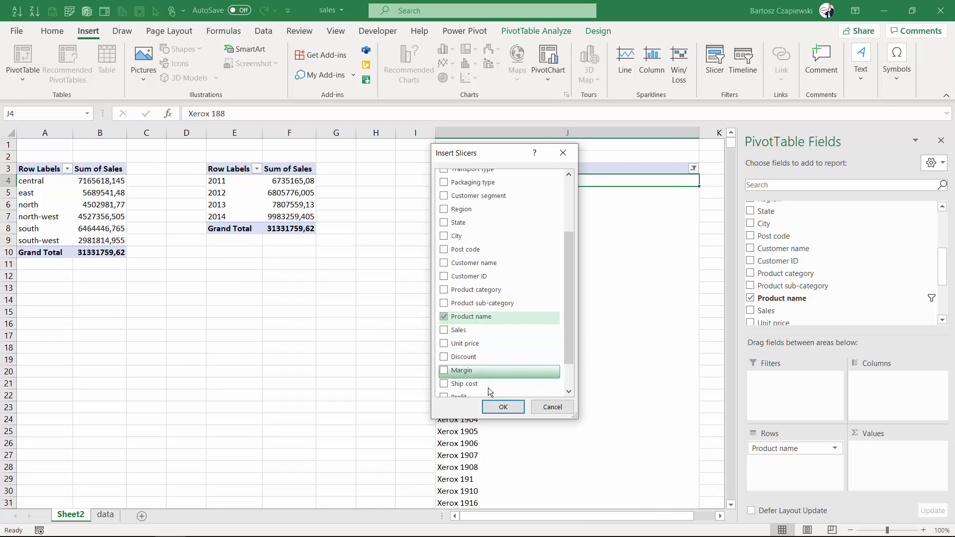
left_click(498, 407)
Step: Move the Product name slicer below the yearly sales PivotTable
left_click_drag(381, 253, 322, 271)
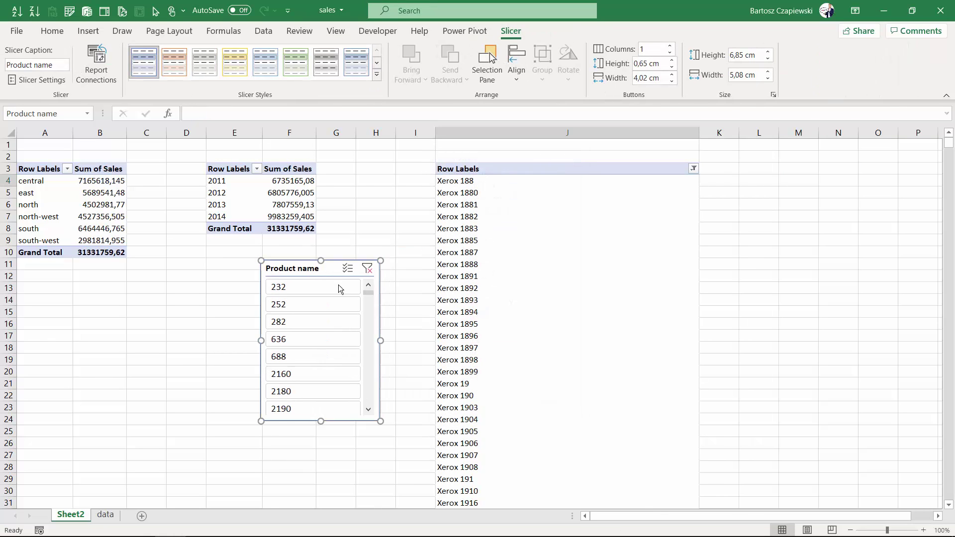
left_click(694, 169)
left_click(484, 211)
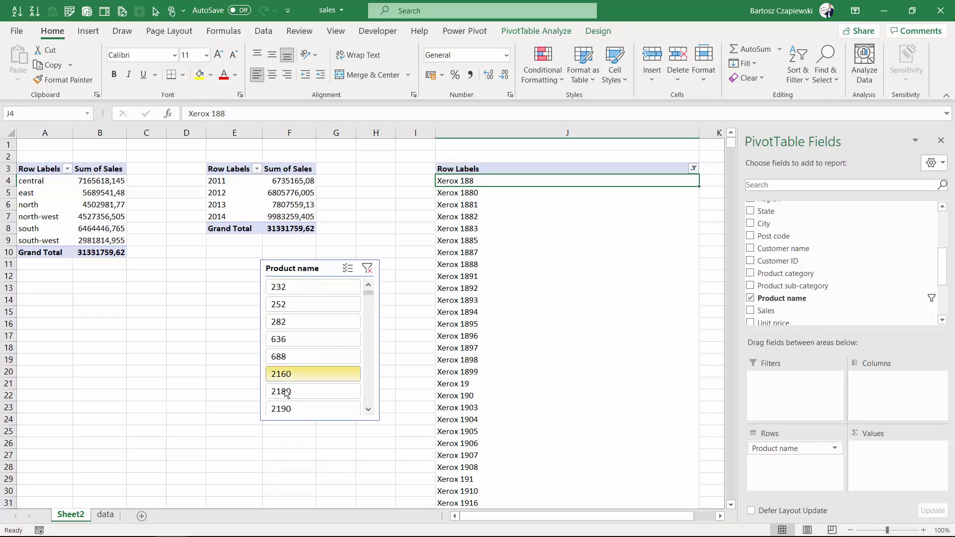
left_click(316, 272)
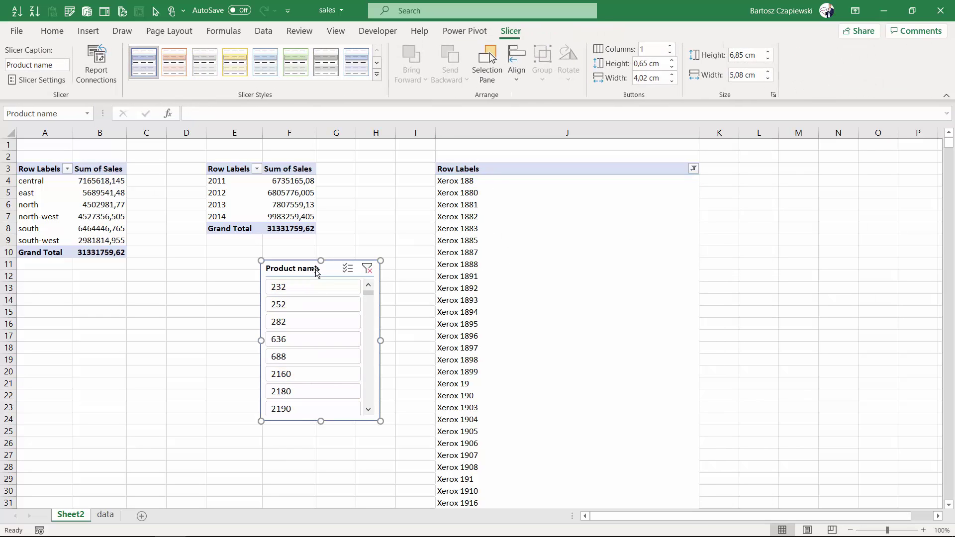
Step: Connect the Product name slicer to PivotTable2 and PivotTable3 via Report Connections
right_click(317, 271)
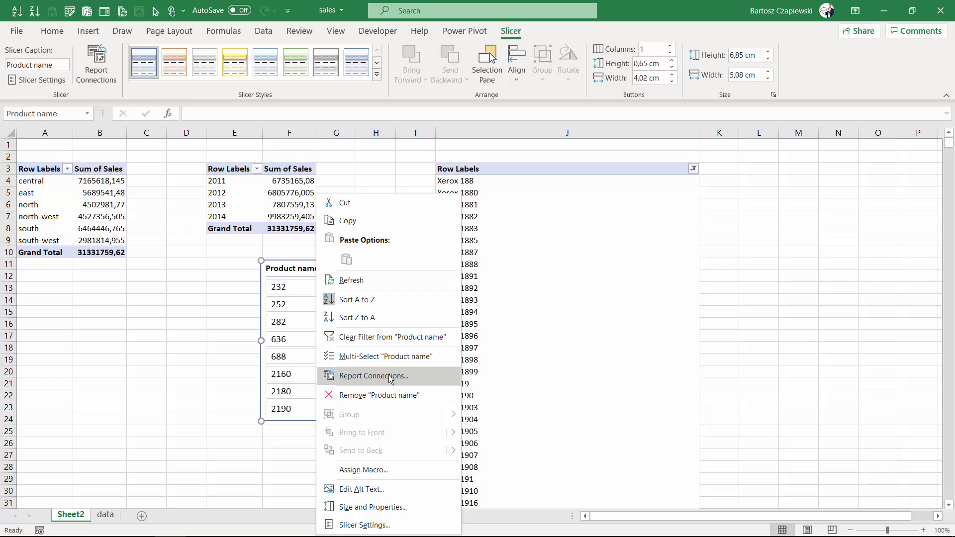
left_click(405, 379)
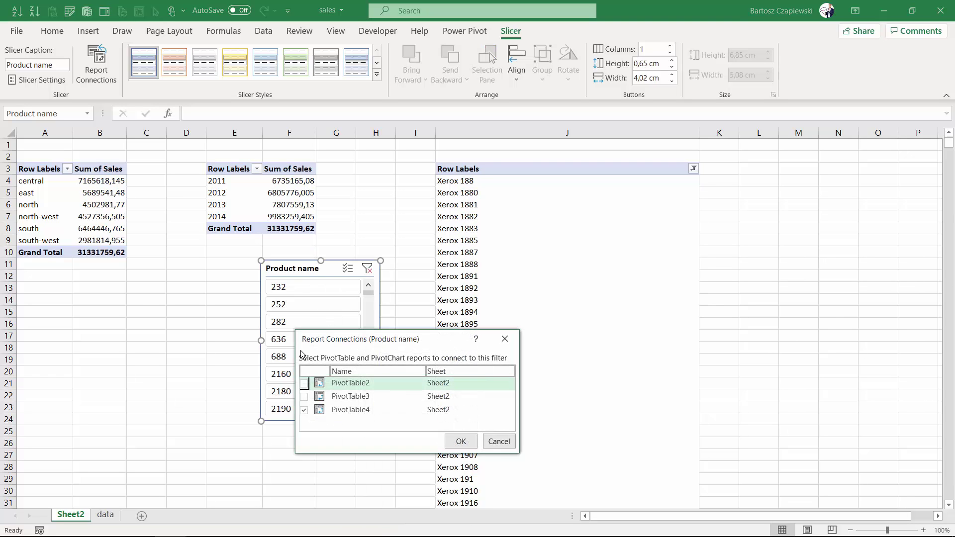
left_click(306, 384)
left_click(304, 396)
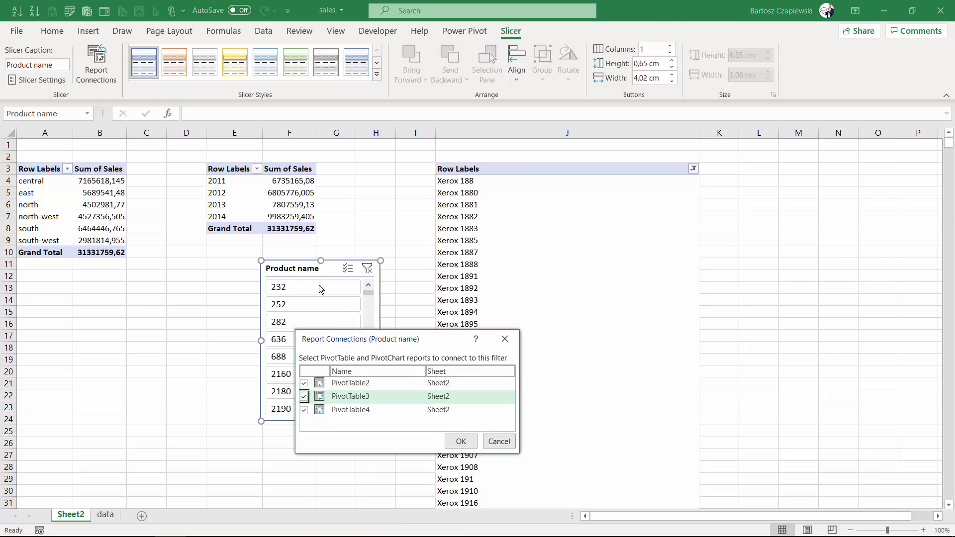
left_click(461, 440)
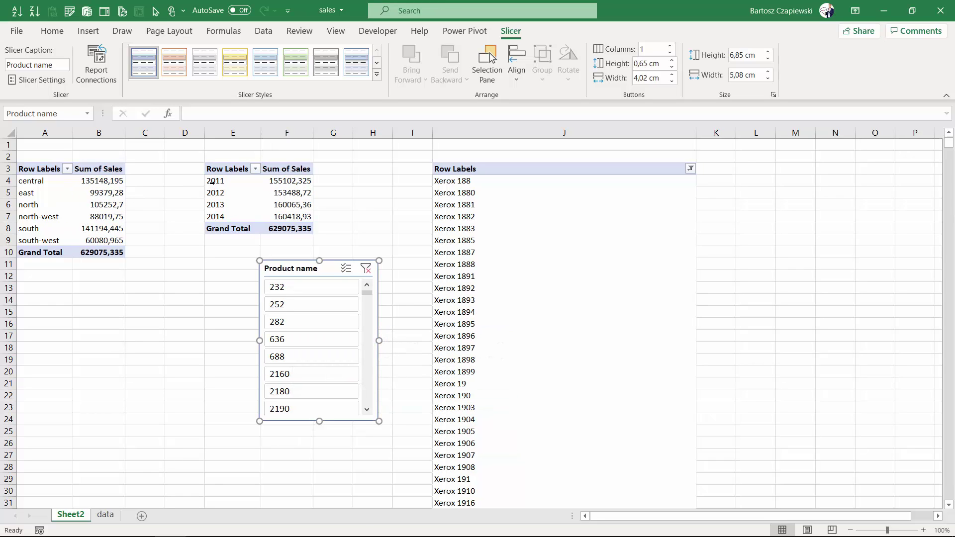
mouse_move(283, 203)
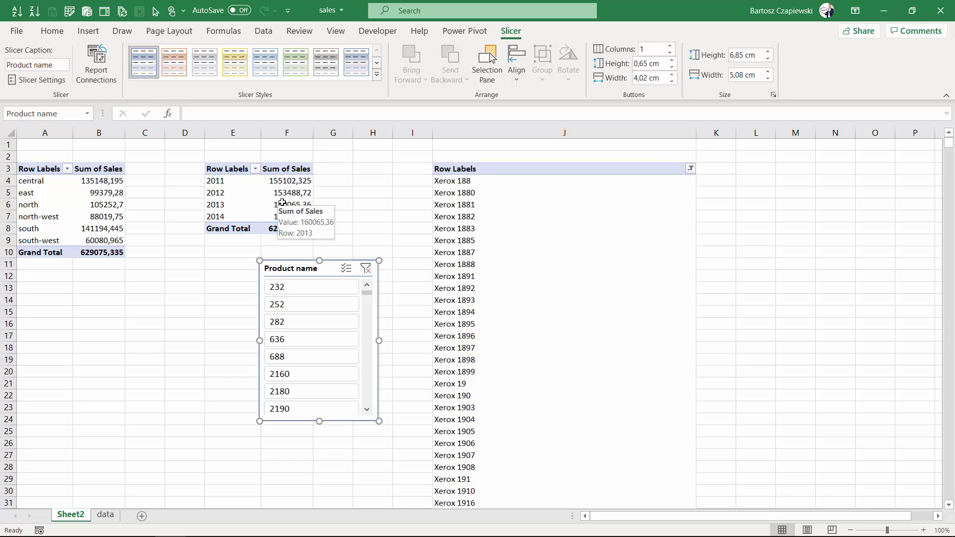
Step: Search the product filter for 'zoom' so the linked reports total 38630,13
left_click(691, 169)
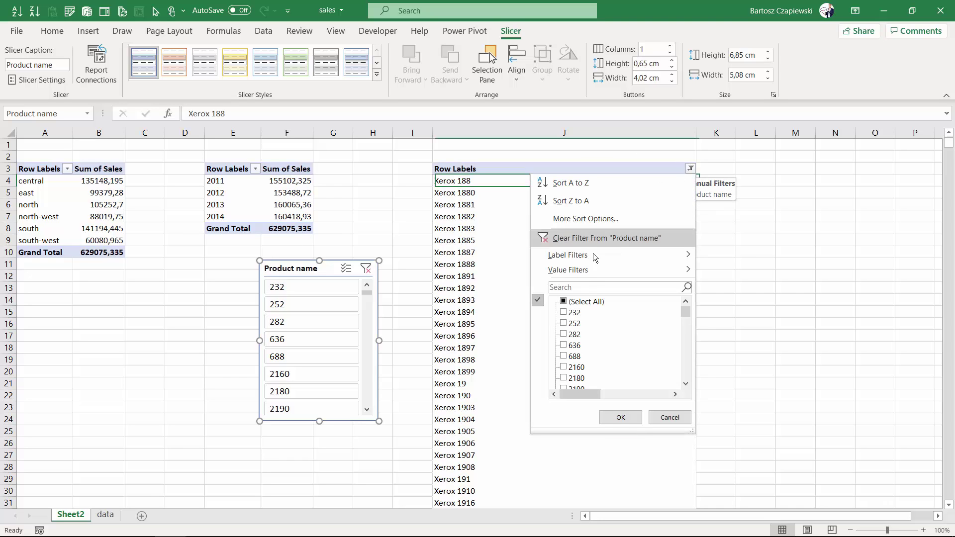
left_click(587, 288)
type("zoom")
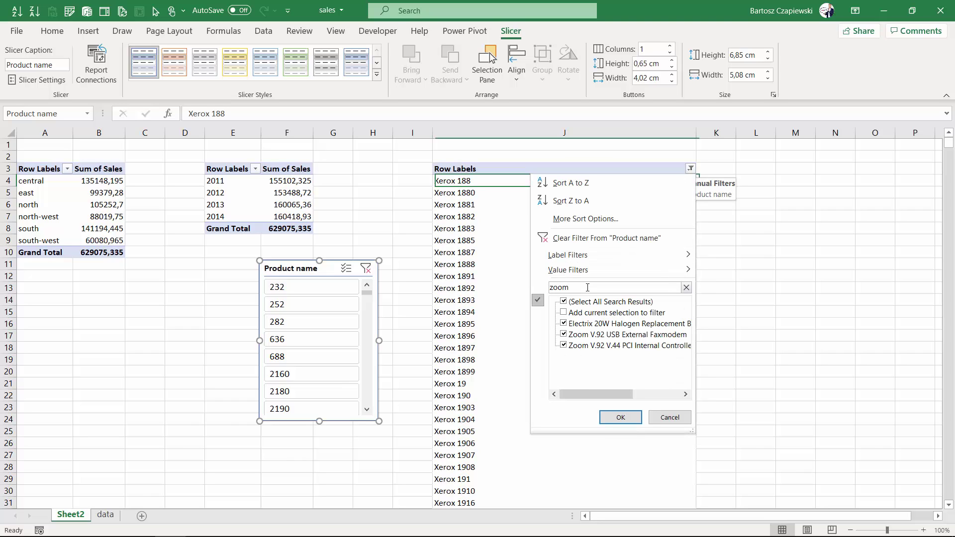
left_click(622, 418)
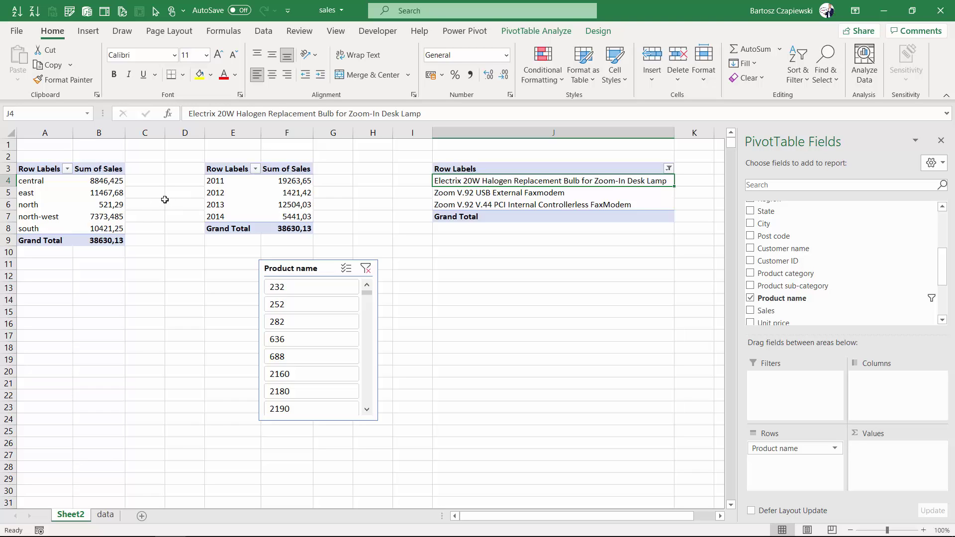
left_click(311, 269)
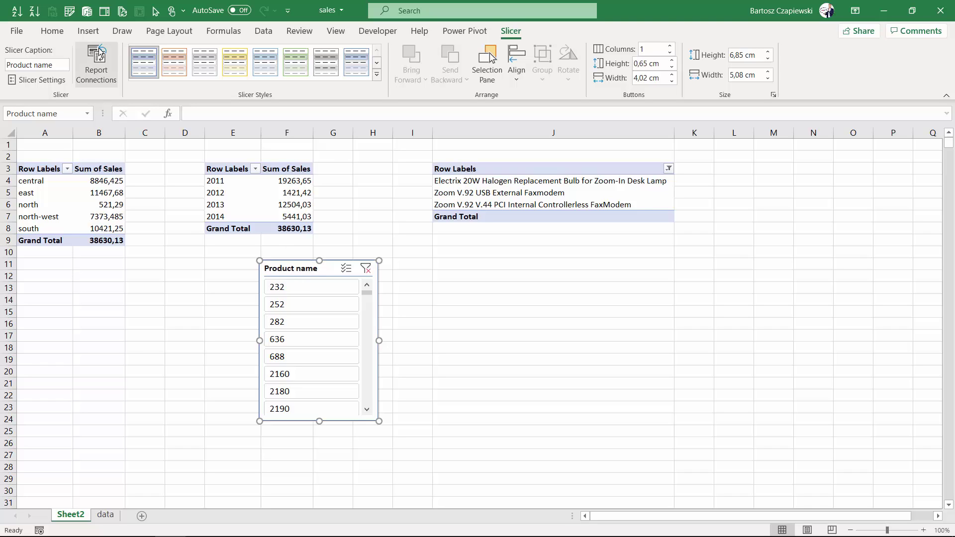
Step: Hide the Product name slicer through the Selection Pane's visibility toggle
left_click(53, 31)
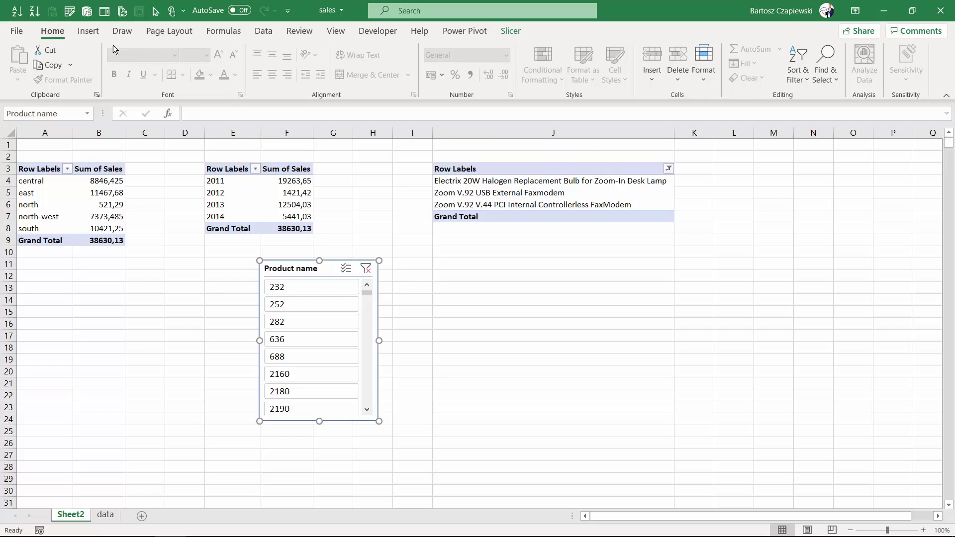
left_click(826, 65)
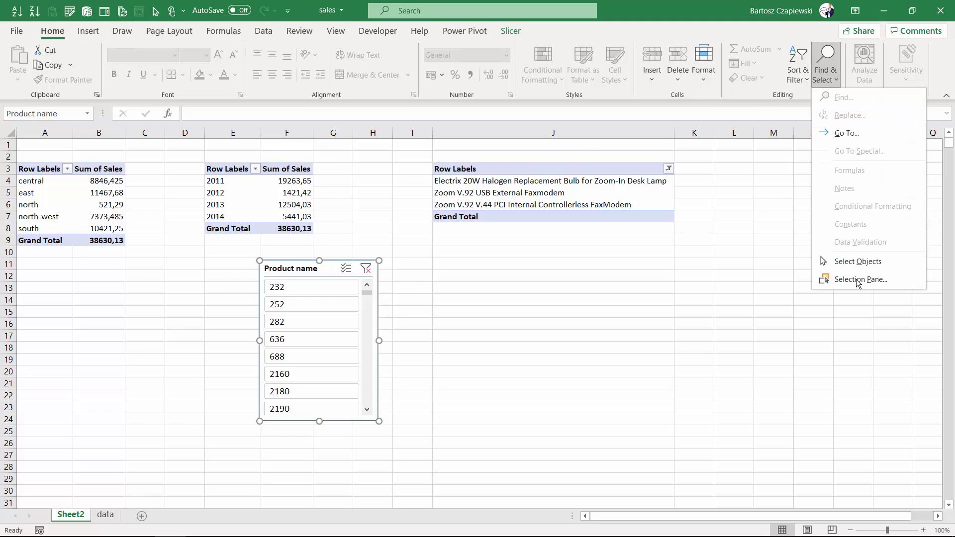
left_click(865, 281)
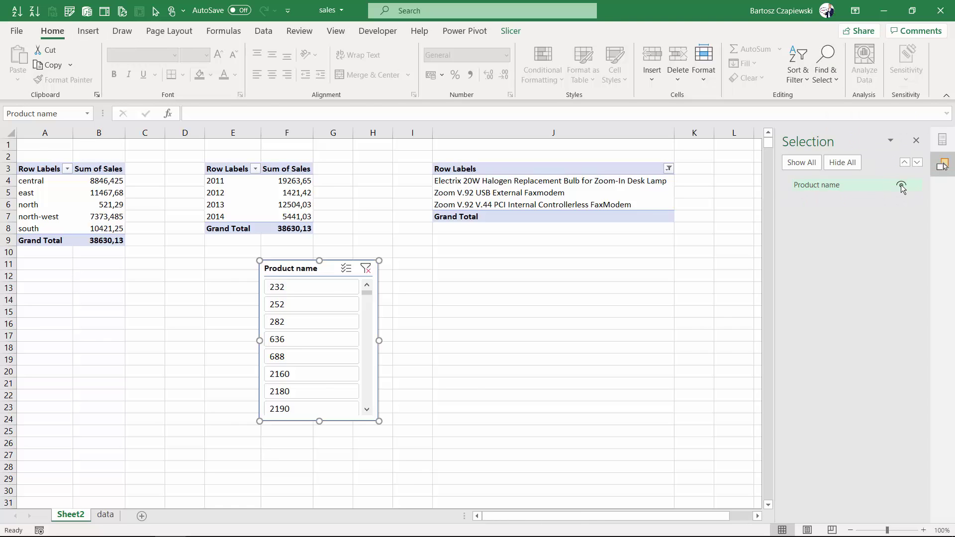
left_click(902, 187)
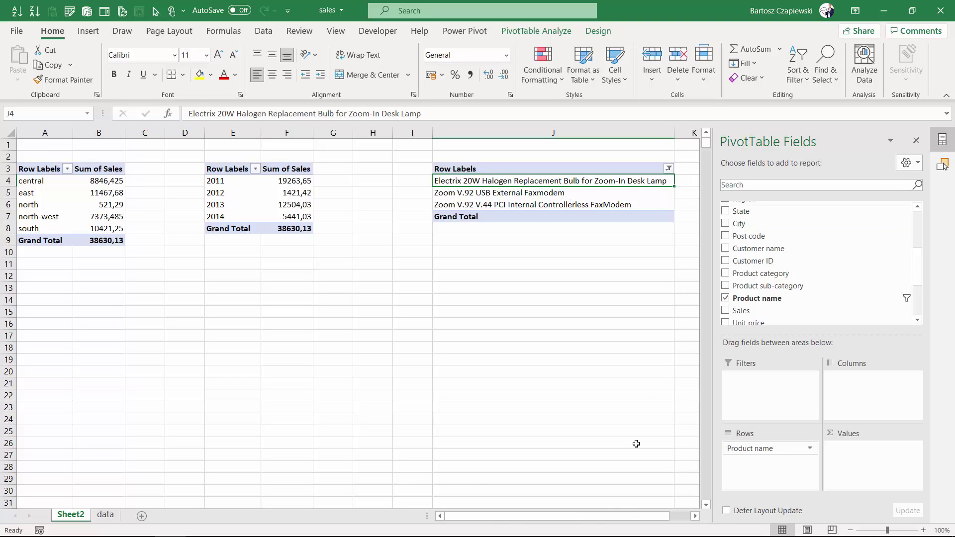
left_click_drag(640, 518, 661, 518)
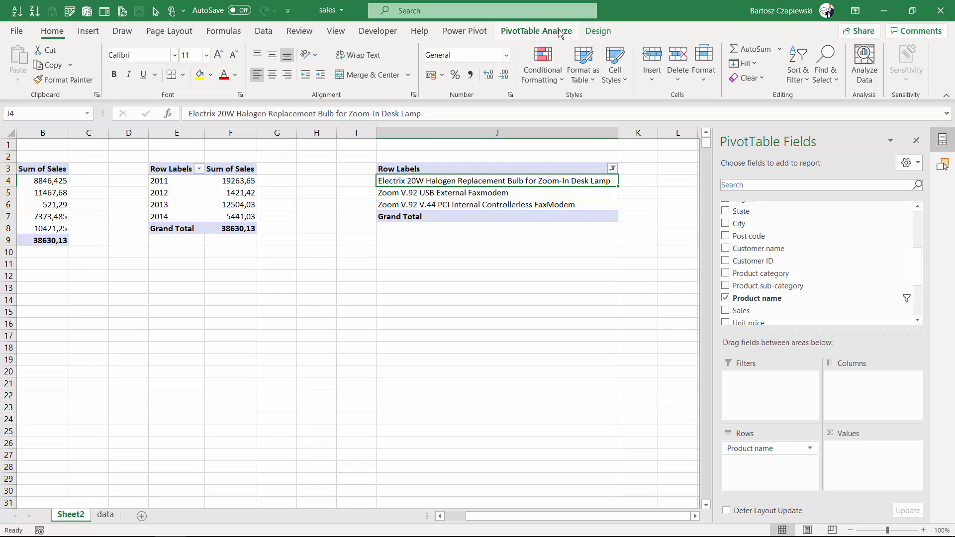
Step: Set Grand Totals to Off for Rows and Columns on the product PivotTable
left_click(537, 31)
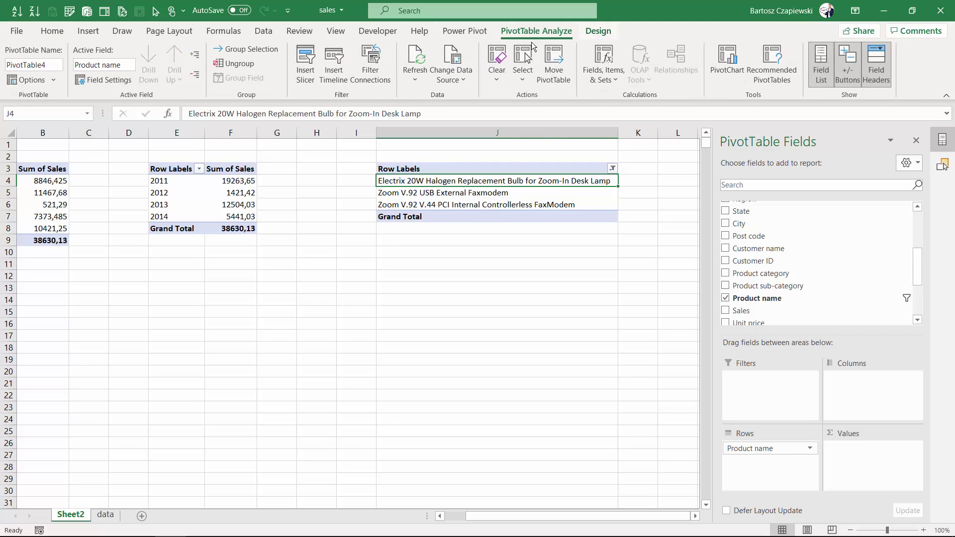
left_click(598, 30)
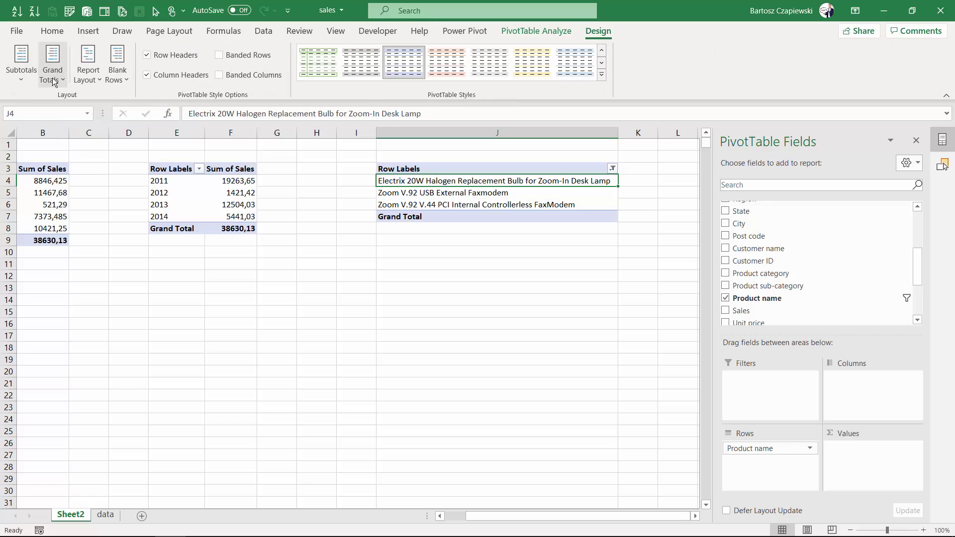
left_click(55, 80)
left_click(88, 108)
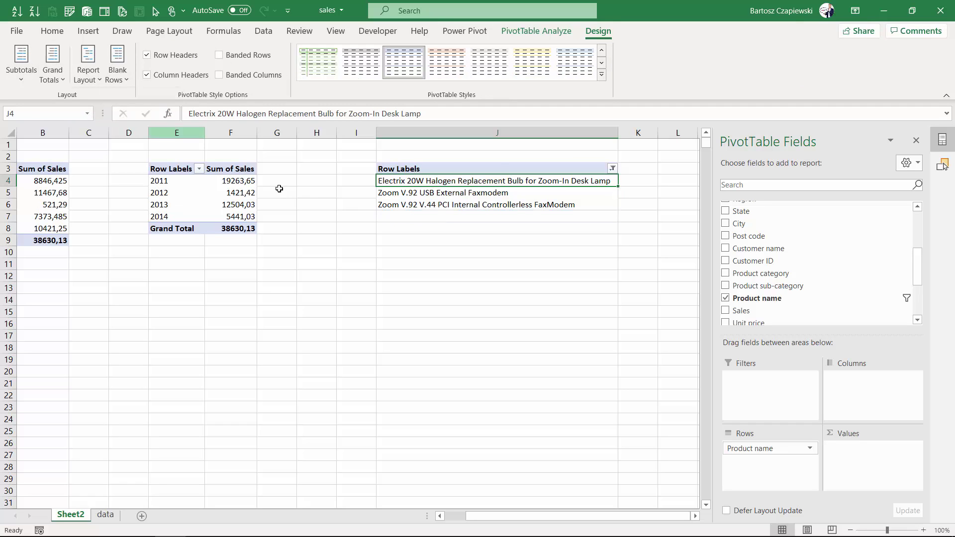
left_click(481, 170)
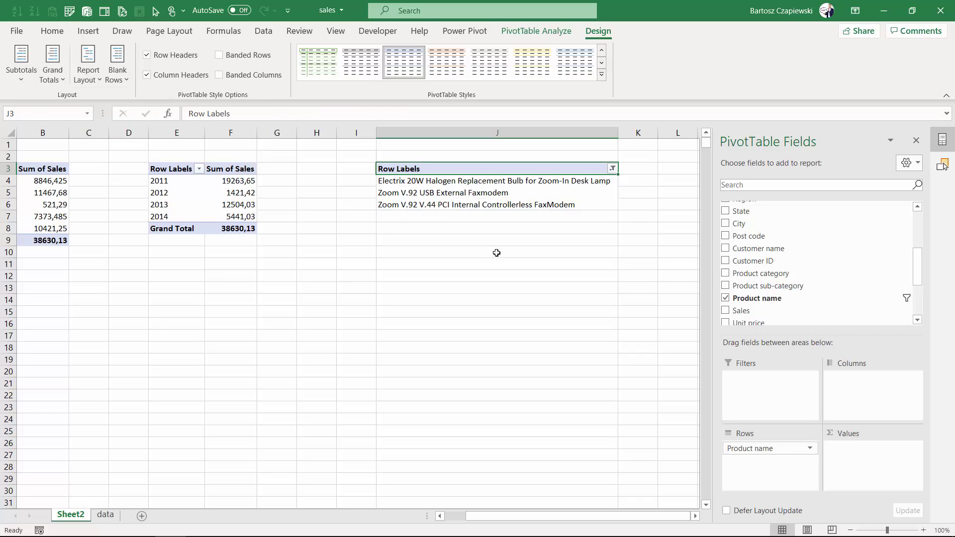
Step: Change the J3 header to 'User search bar to find products >>>' and narrow column J
type("User ")
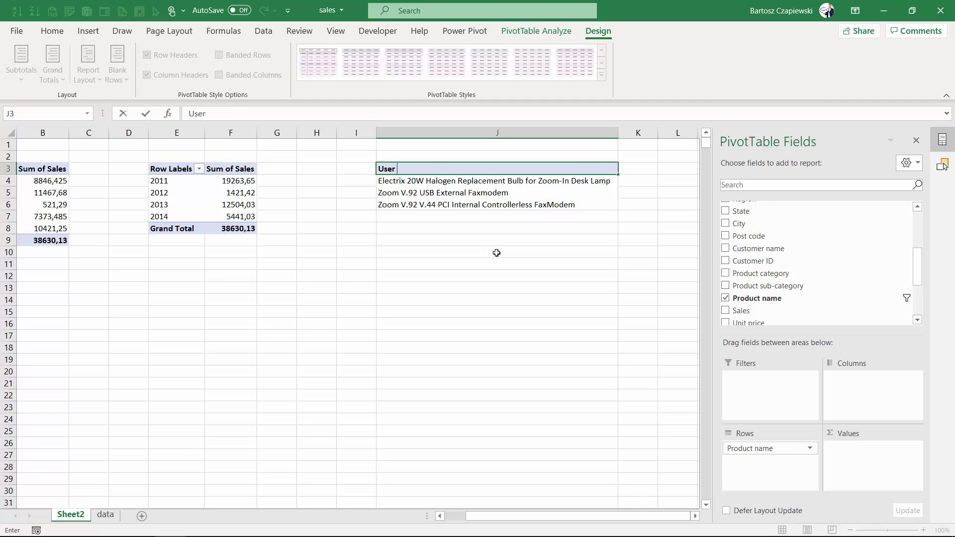
type("search bar to find products >>>")
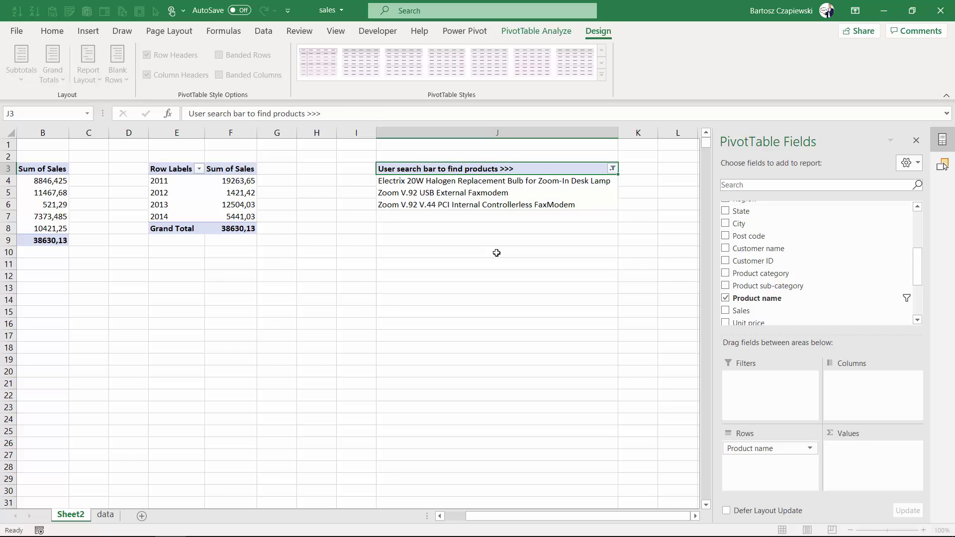
key("Return")
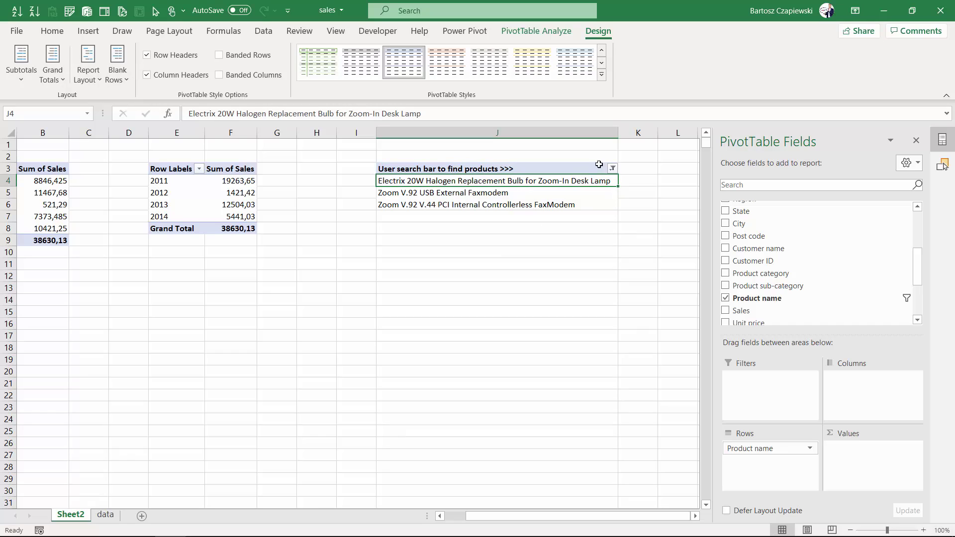
left_click_drag(616, 133, 519, 132)
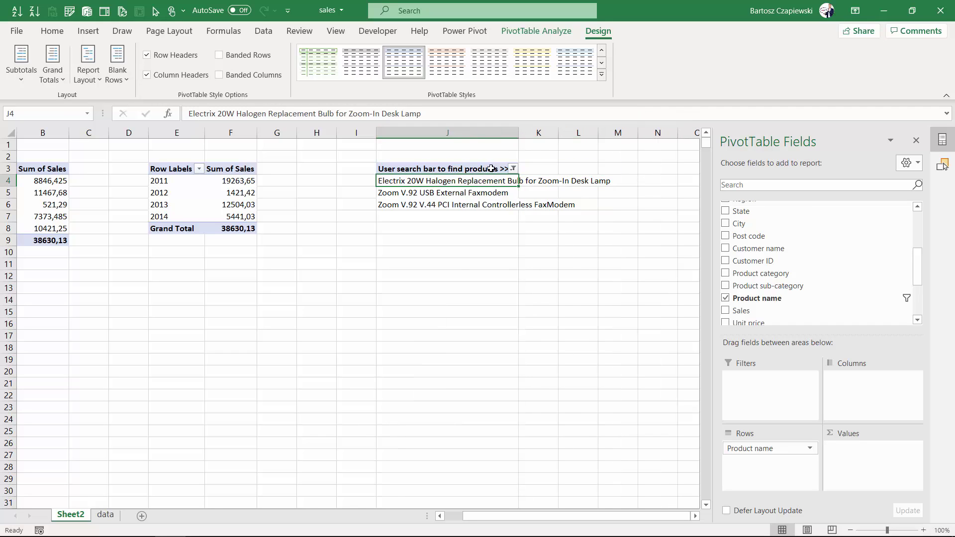
Step: Turn off the pivot's 'Autofit column widths on update' option and widen column J to fit the header
right_click(493, 170)
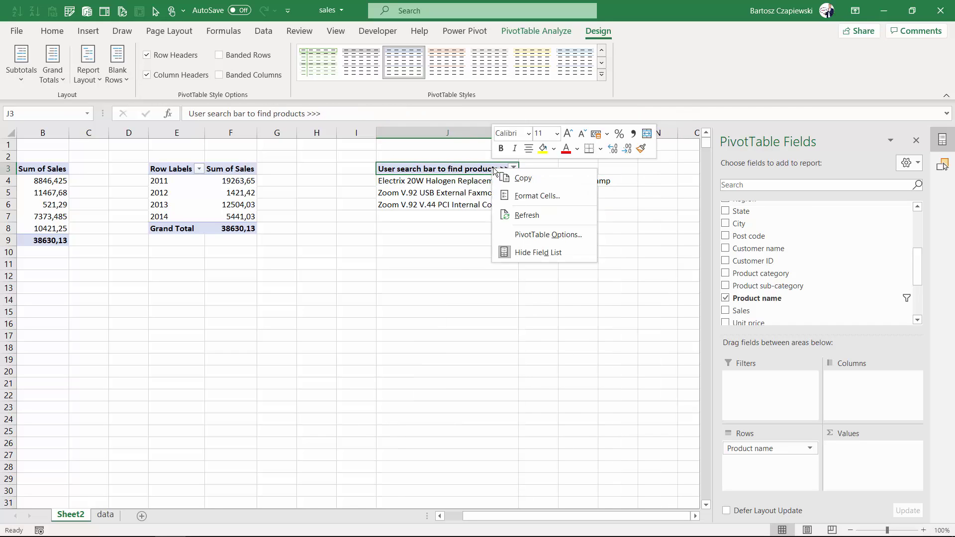
left_click(561, 235)
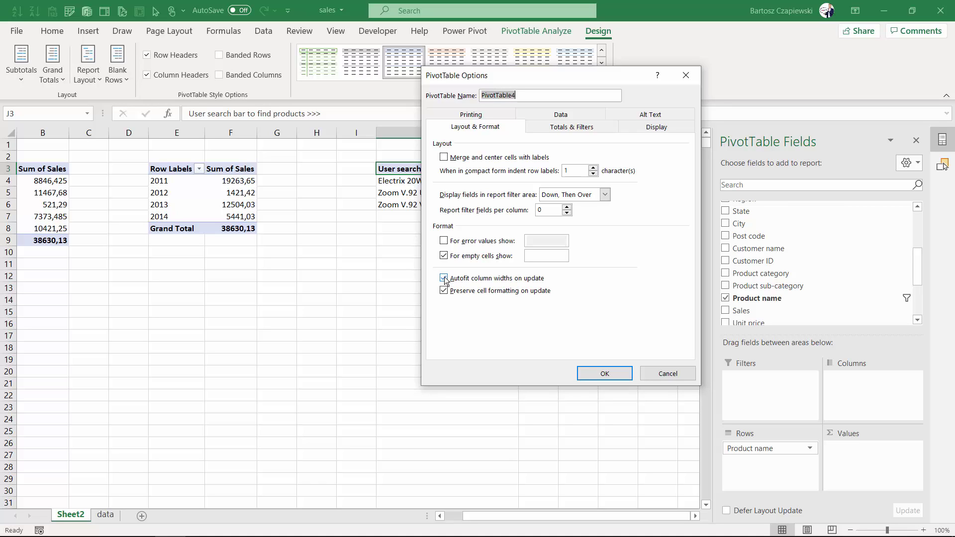
left_click(443, 279)
left_click(606, 374)
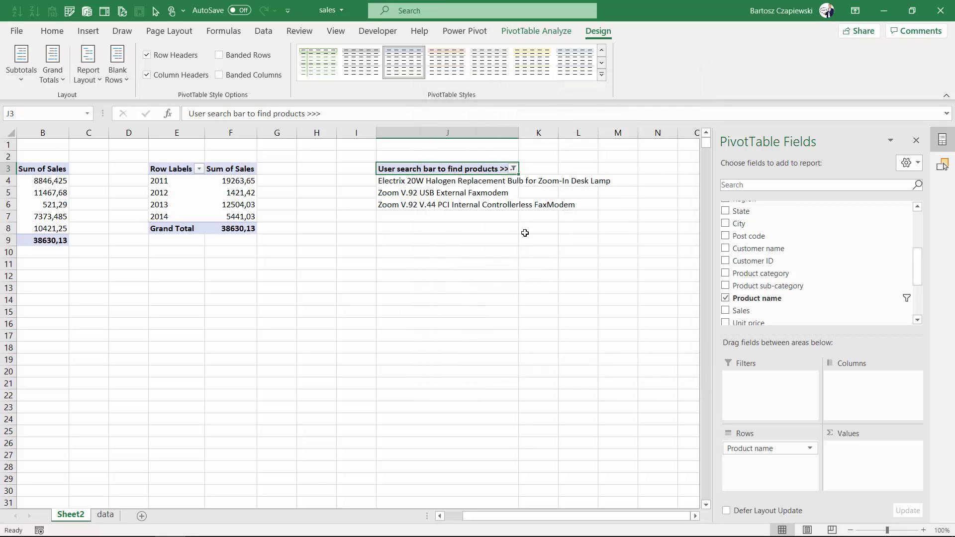
left_click_drag(519, 138, 531, 164)
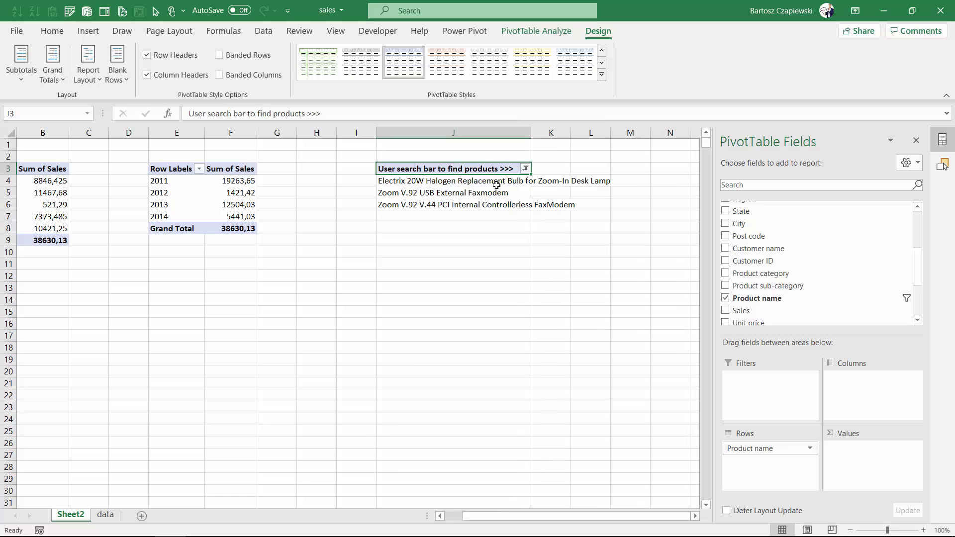
left_click(456, 184)
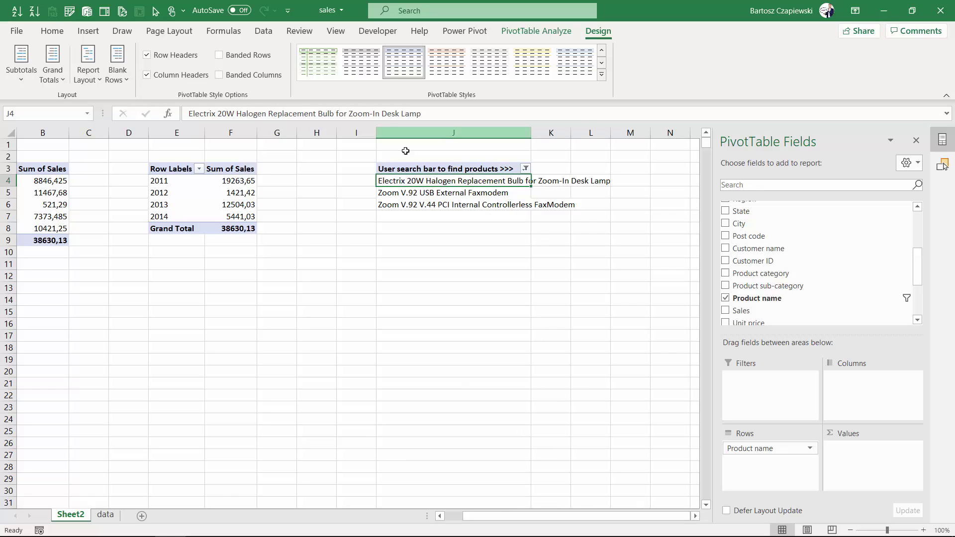
Step: Set the product pivot's style to None and remove borders from product names J4:J6
left_click(601, 77)
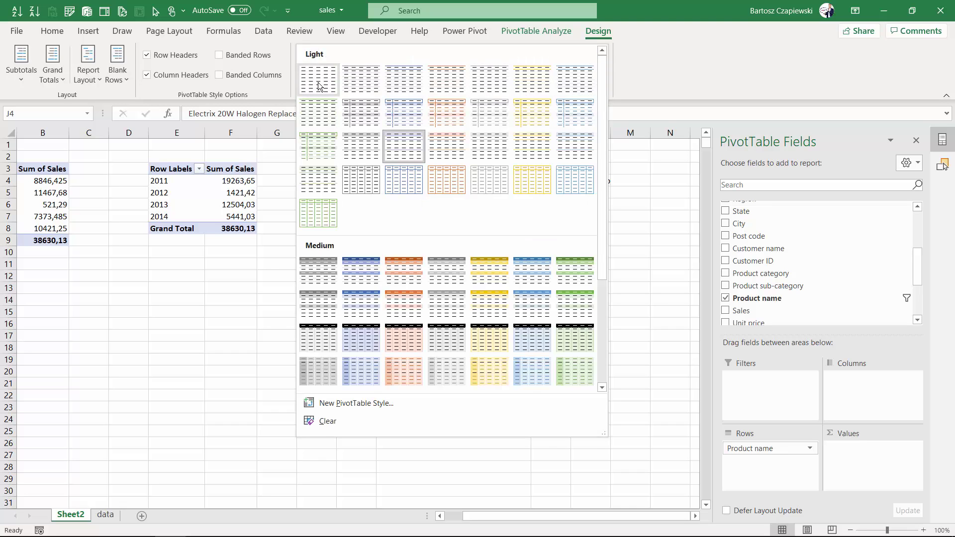
left_click(318, 82)
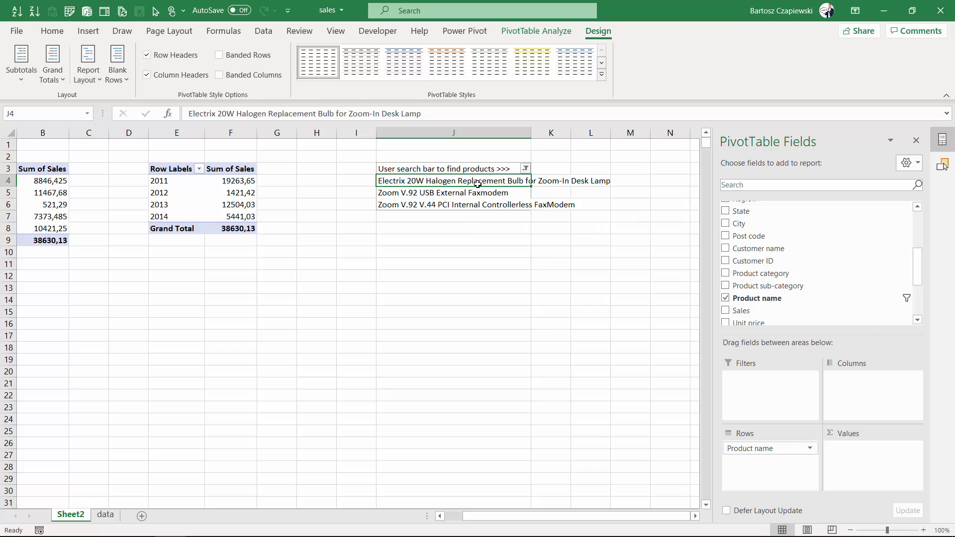
left_click_drag(482, 181, 481, 205)
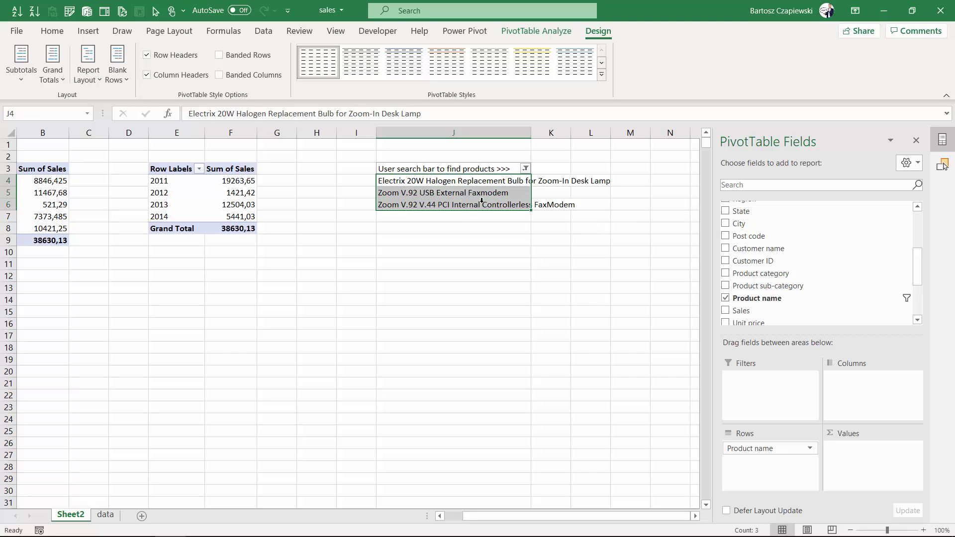
left_click(52, 31)
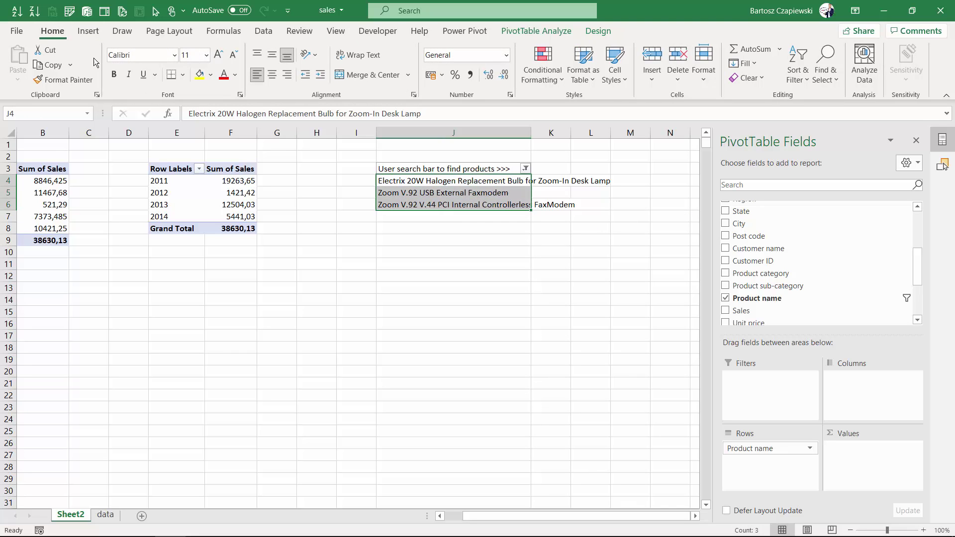
left_click(184, 76)
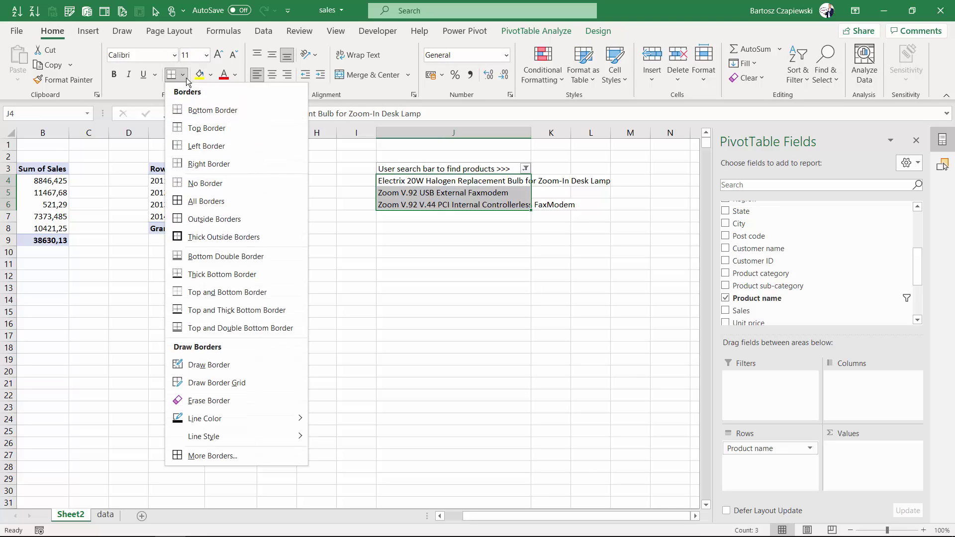
left_click(205, 183)
Step: Make the J4:J6 product names white, then open the J3 product filter list
left_click(237, 76)
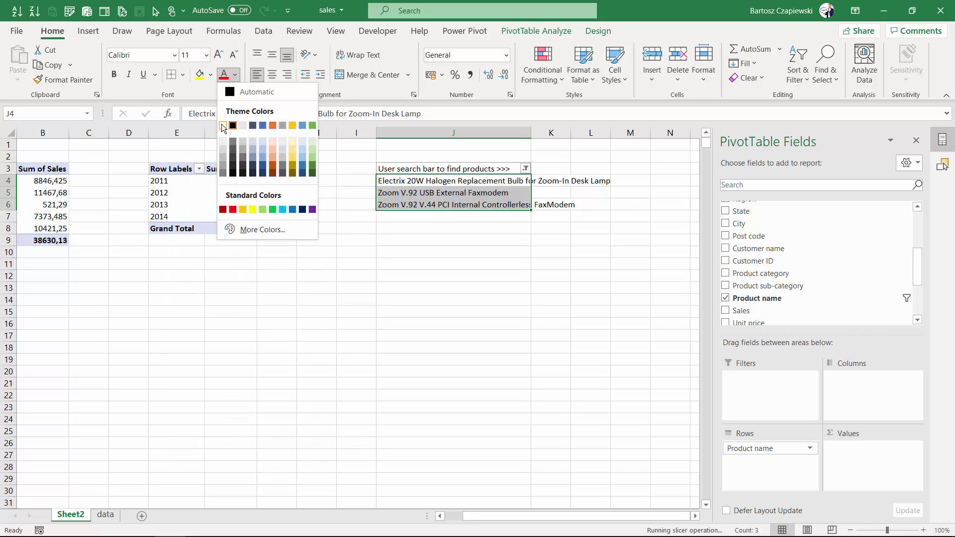
left_click(227, 122)
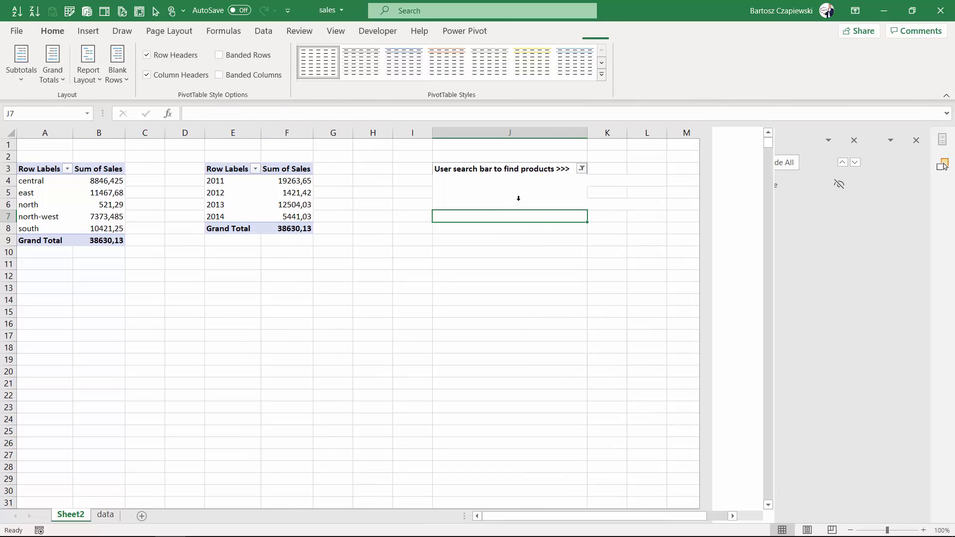
left_click(582, 169)
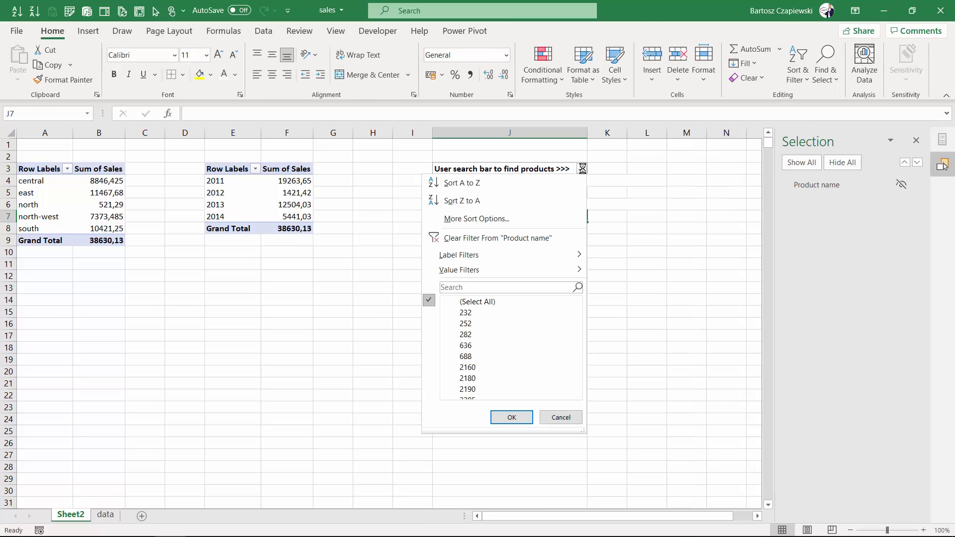
Step: Filter the products by searching 'xerox', then check the hidden product name in J4
left_click(482, 287)
type("xerox")
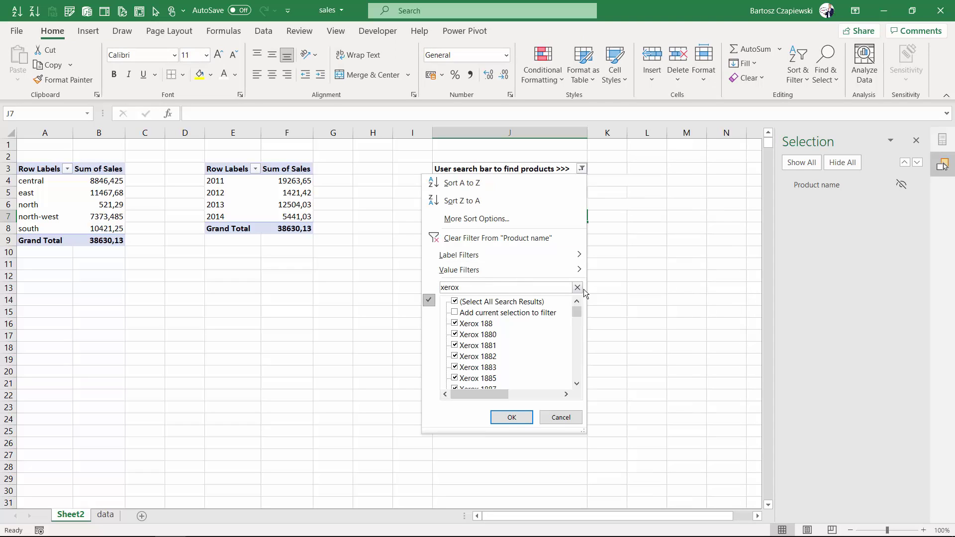
left_click(511, 417)
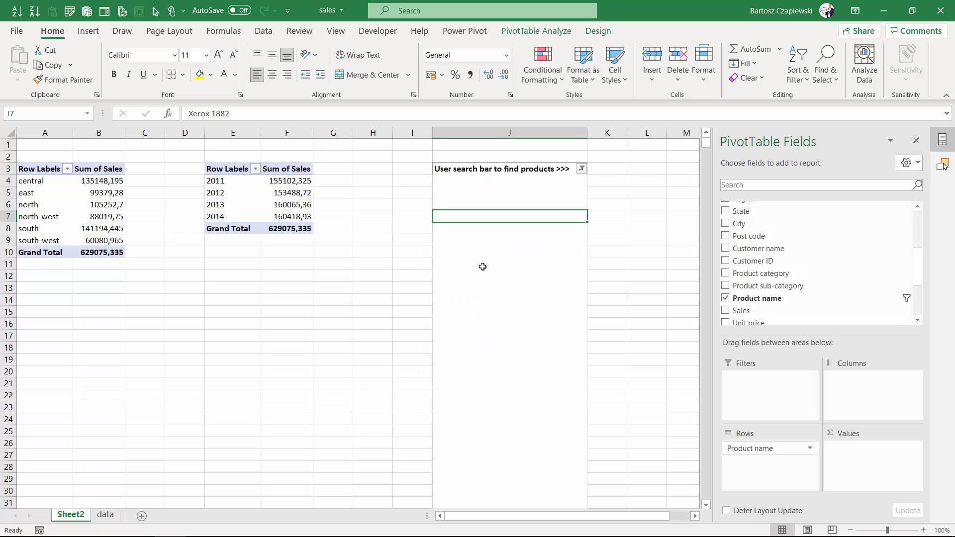
left_click(494, 186)
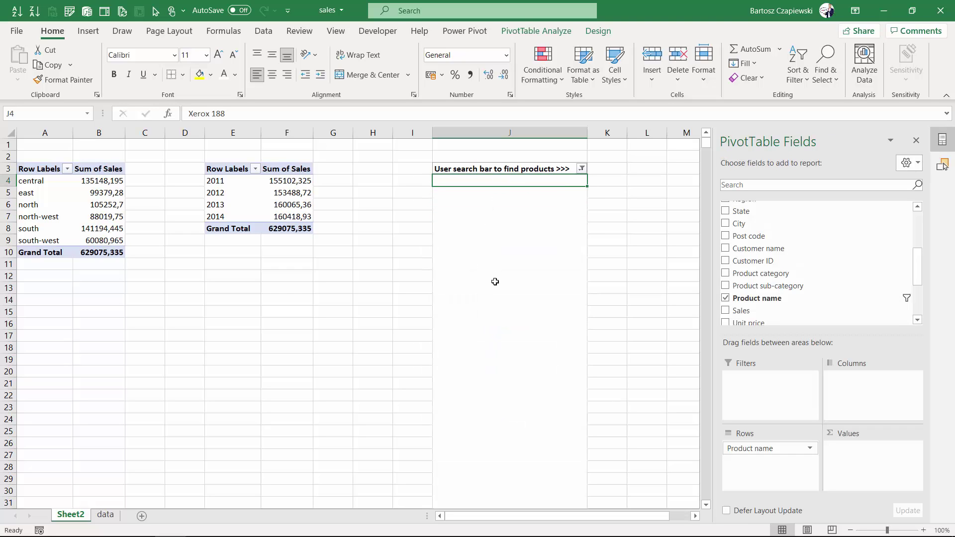